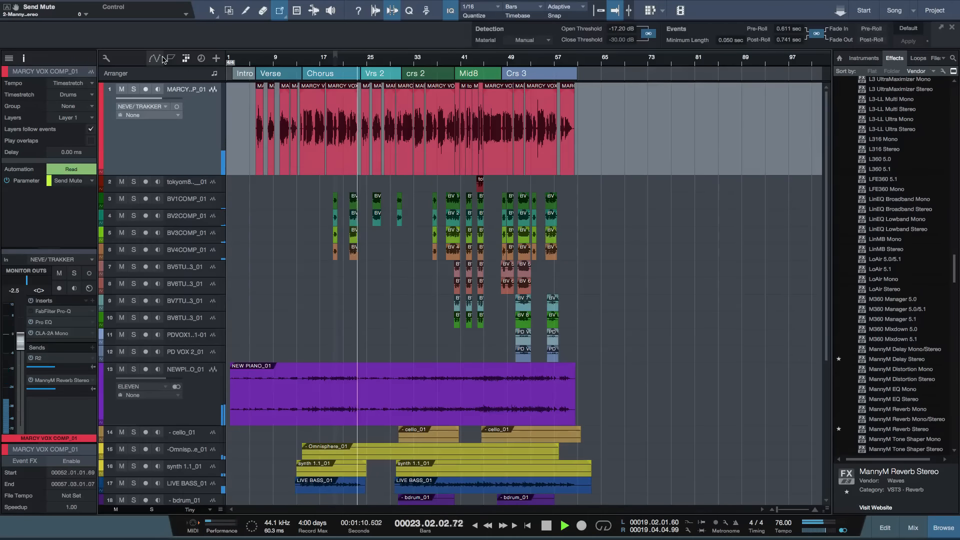
Step: Stop playback and swap the expanded Waves folder for the SoundToys folder in the effects browser
{"action": "key", "text": "space"}
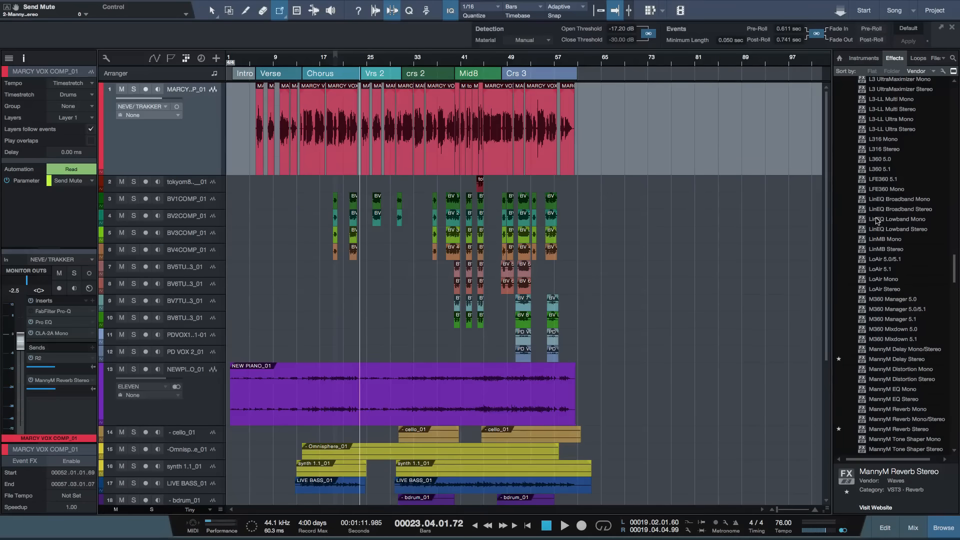
{"action": "scroll", "coordinate": [888, 238], "scroll_direction": "up", "scroll_amount": 15}
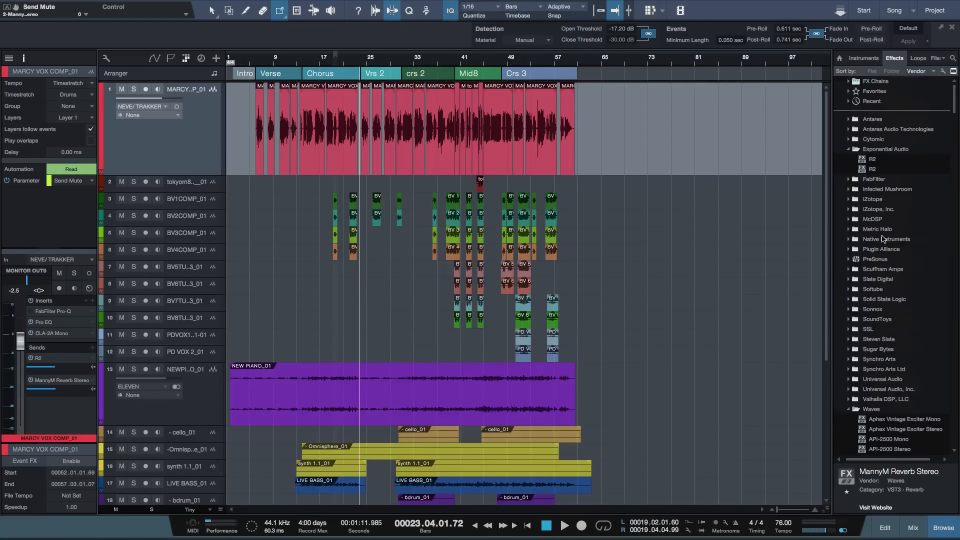
{"action": "left_click", "coordinate": [850, 412]}
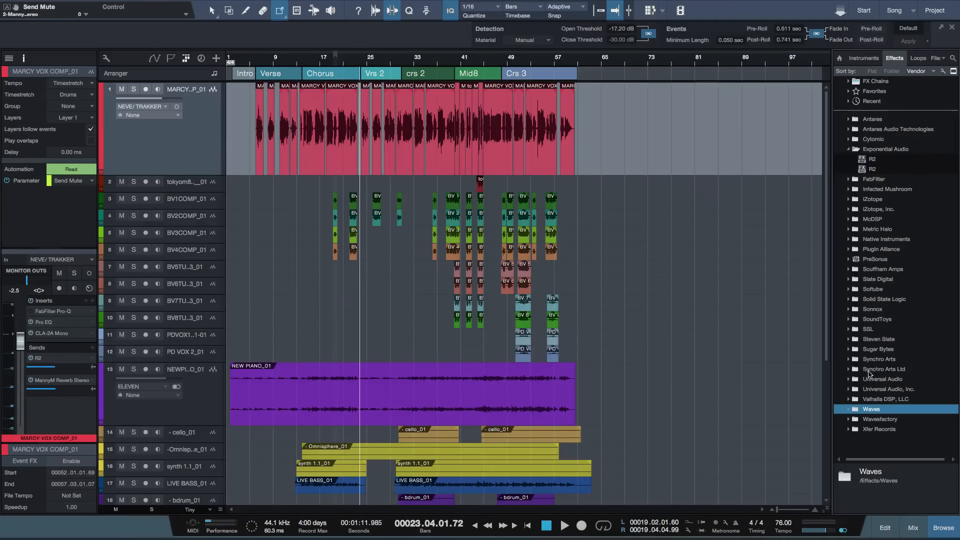
{"action": "double_click", "coordinate": [879, 319]}
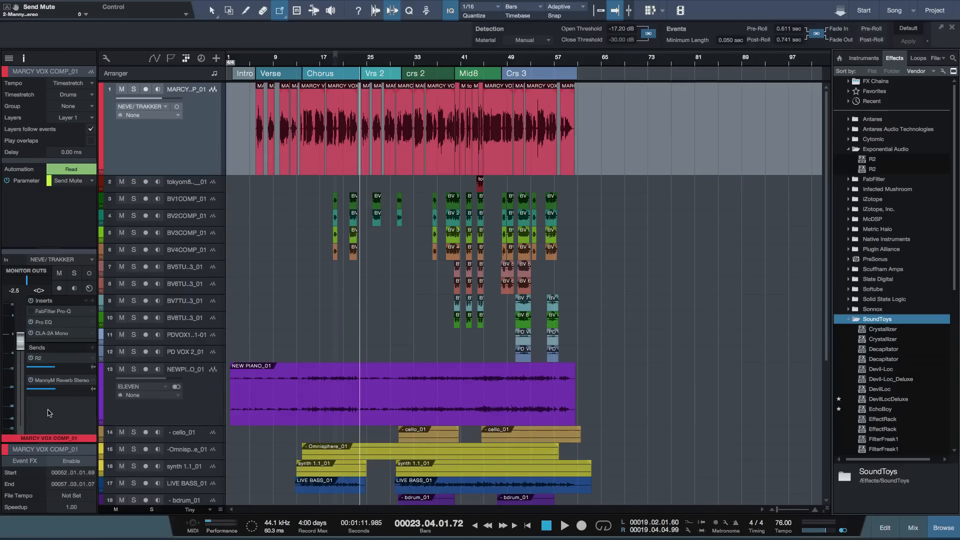
Step: Add a send to a new bus channel on the lead vocal and rename the bus Delay 1
{"action": "left_click", "coordinate": [92, 348]}
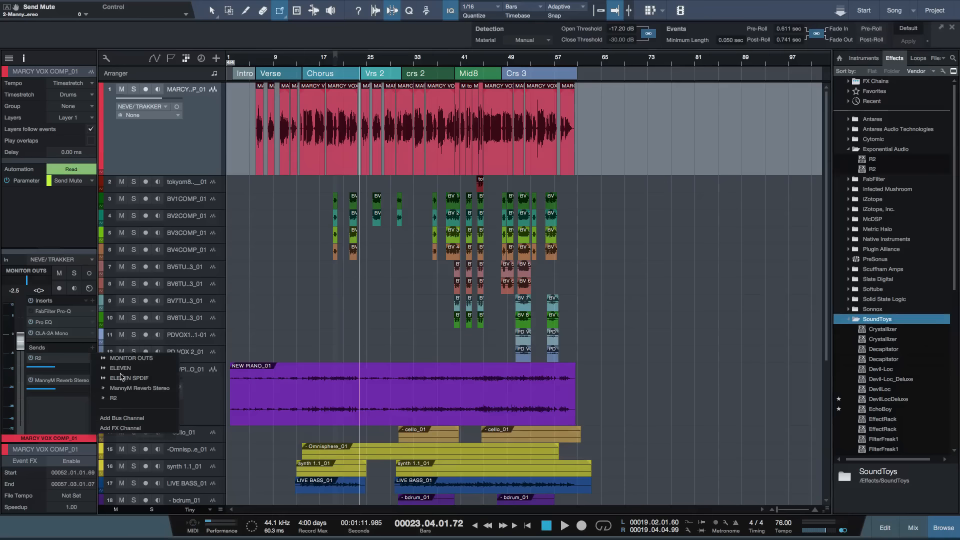
{"action": "left_click", "coordinate": [126, 421]}
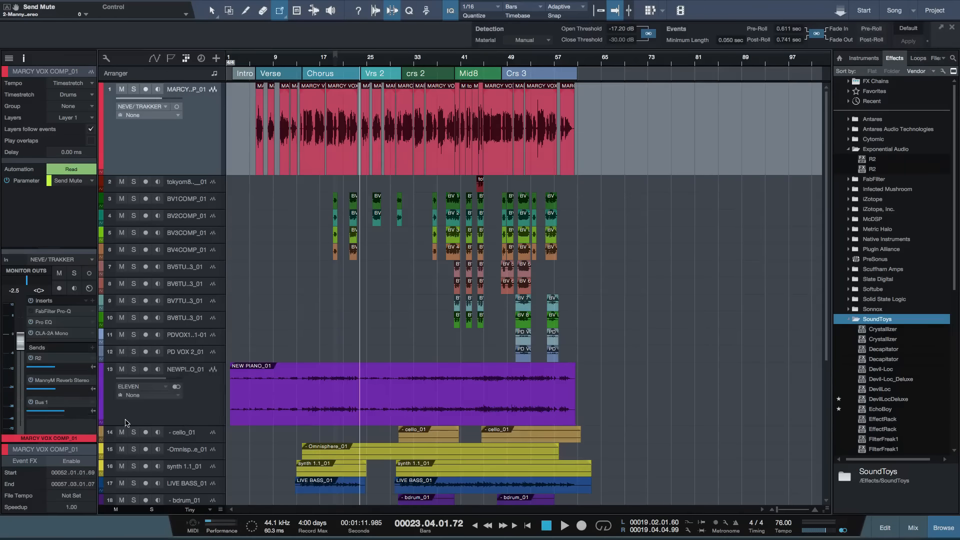
{"action": "left_click", "coordinate": [913, 529]}
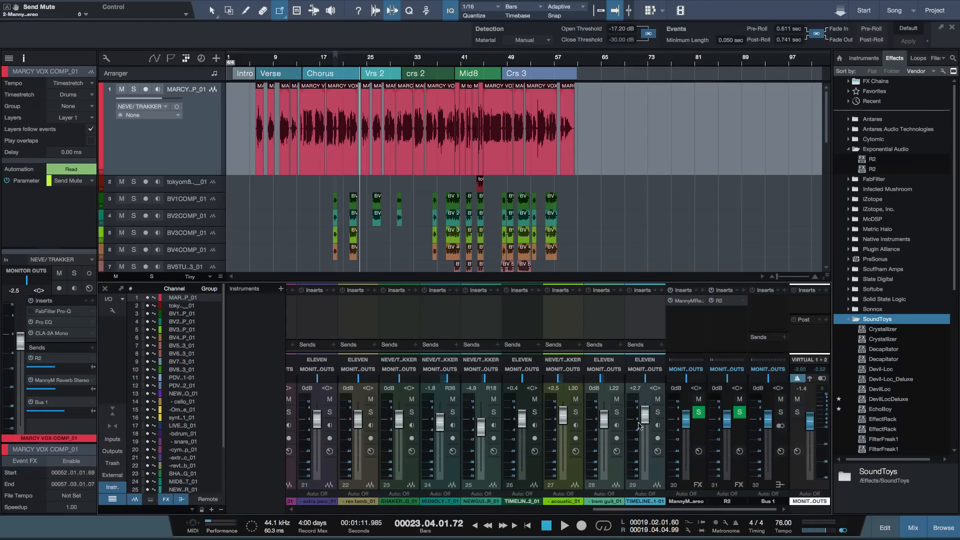
{"action": "double_click", "coordinate": [773, 501]}
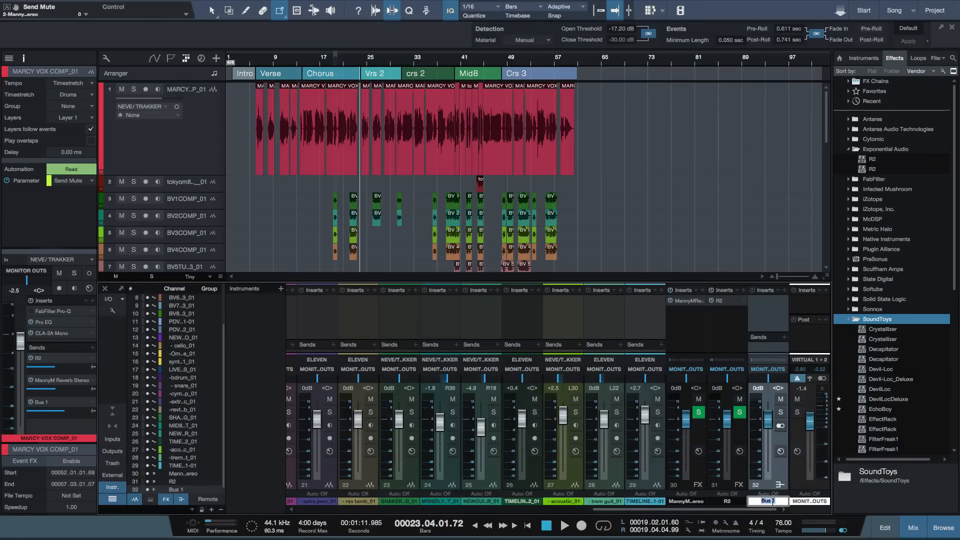
{"action": "type", "text": "Delay 1"}
{"action": "key", "text": "Return"}
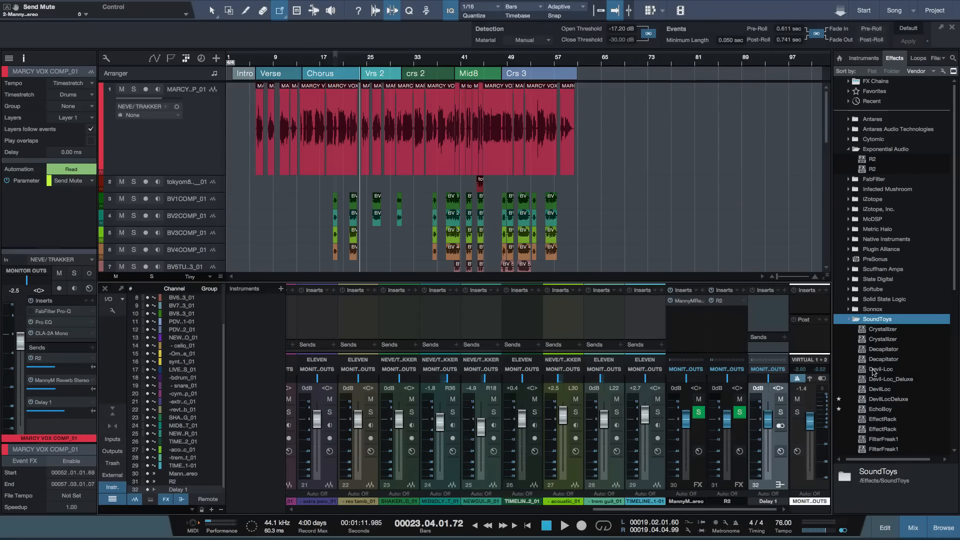
Step: Insert EchoBoy on the Delay 1 bus and add a send from that bus to R2 at -10.4 dB
{"action": "left_click_drag", "start_coordinate": [881, 410], "coordinate": [772, 312]}
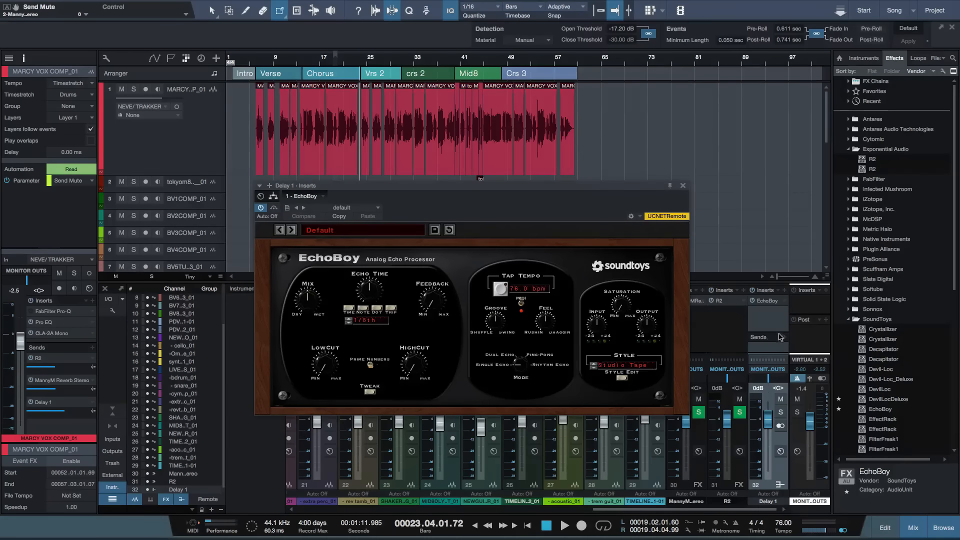
{"action": "left_click", "coordinate": [784, 338]}
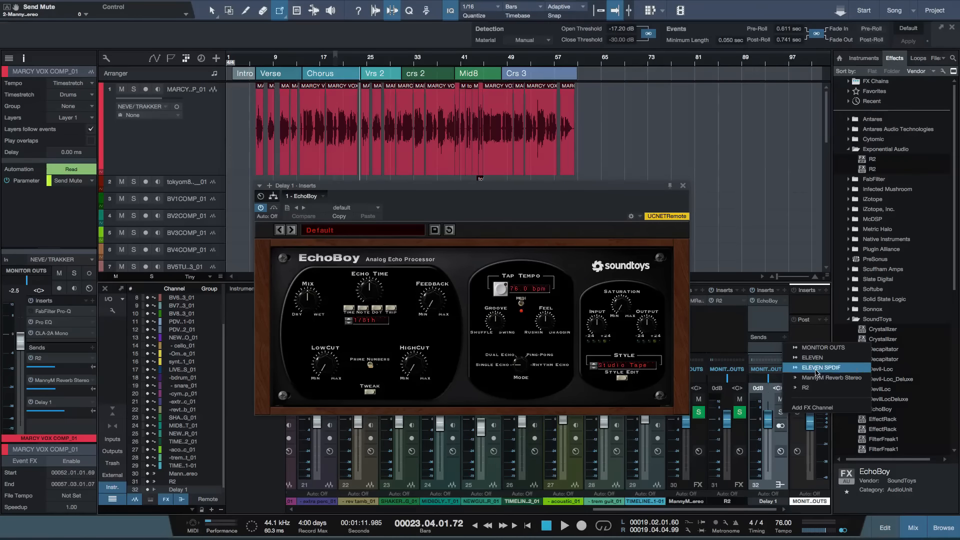
{"action": "left_click", "coordinate": [816, 388]}
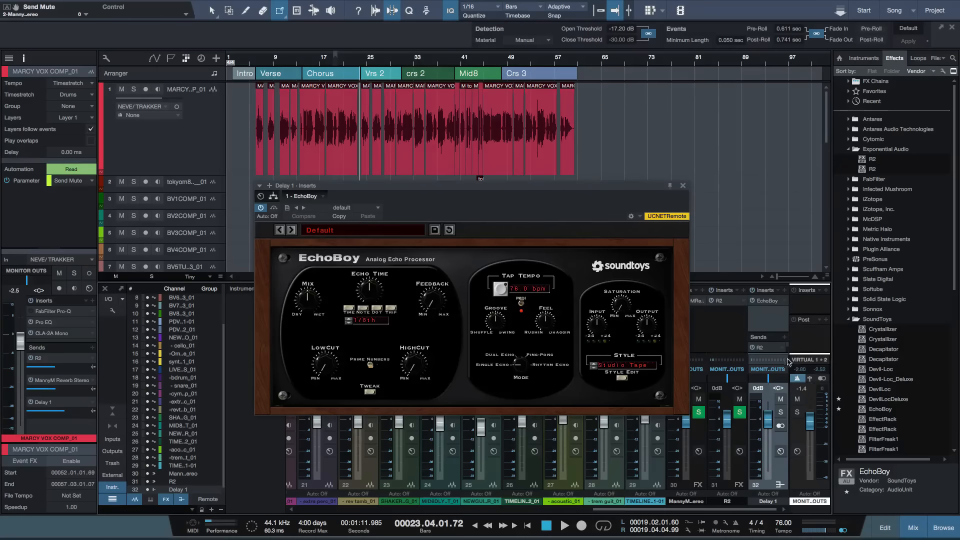
{"action": "left_click_drag", "start_coordinate": [768, 328], "coordinate": [768, 311]}
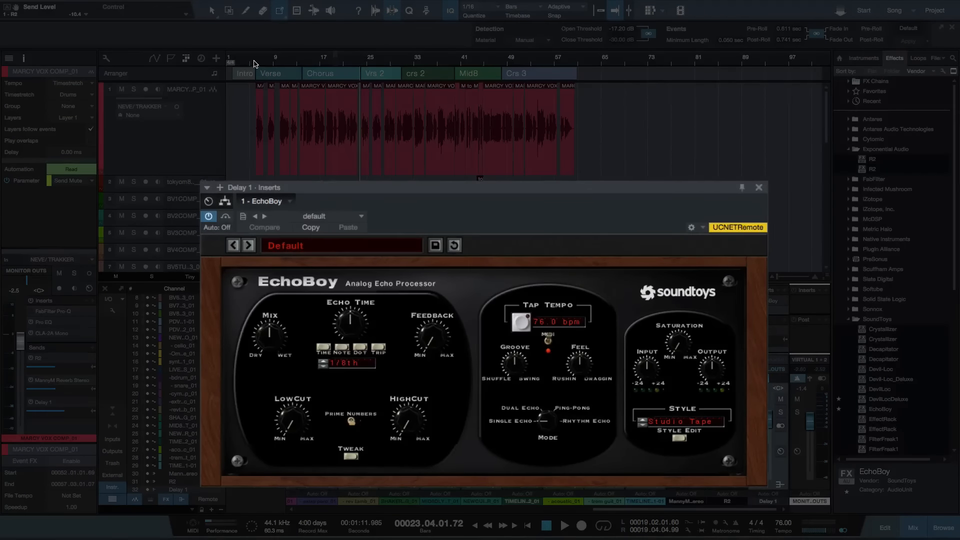
Step: Play from the start of the verse, turn EchoBoy's Mix fully wet and lower the lead vocal's send to Delay 1
{"action": "left_click", "coordinate": [254, 60]}
{"action": "key", "text": "space"}
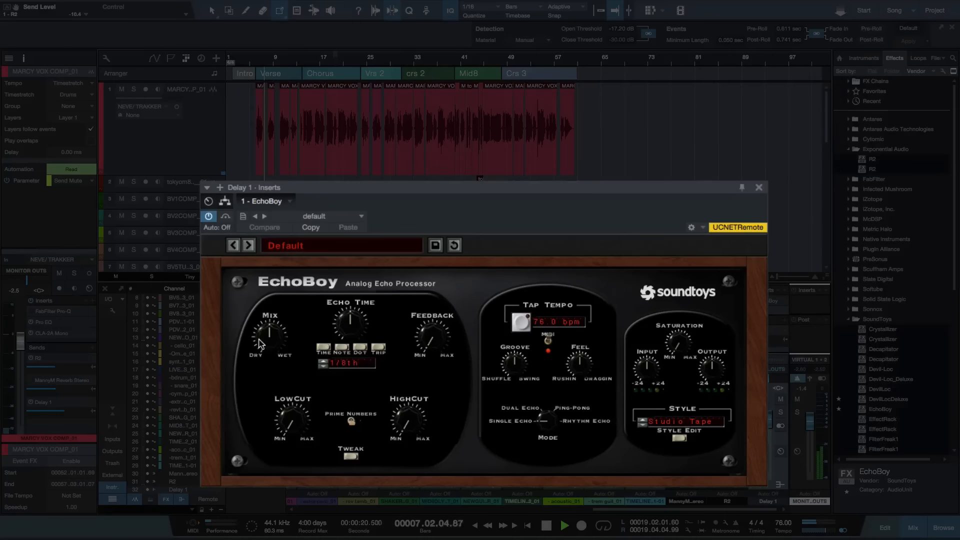
{"action": "left_click_drag", "start_coordinate": [264, 340], "coordinate": [264, 300]}
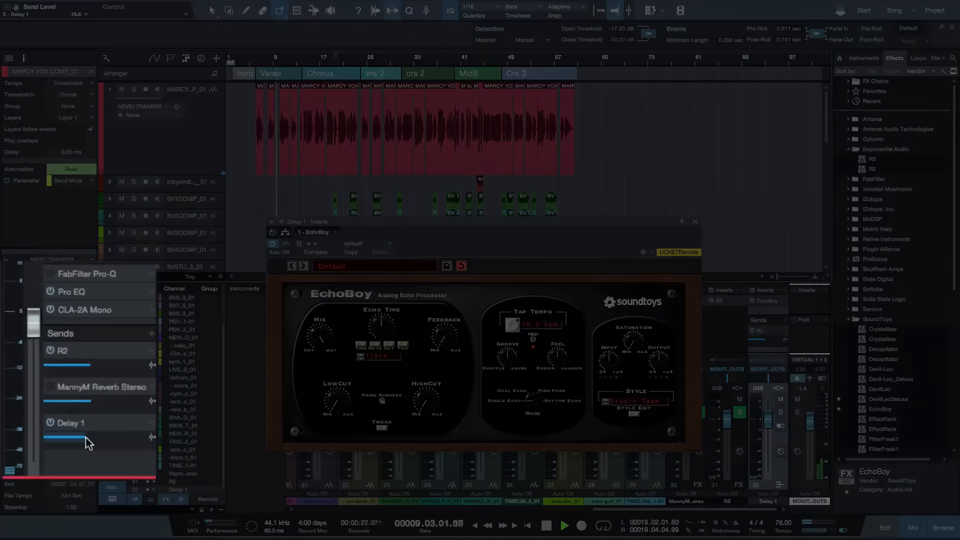
{"action": "left_click_drag", "start_coordinate": [89, 443], "coordinate": [79, 445]}
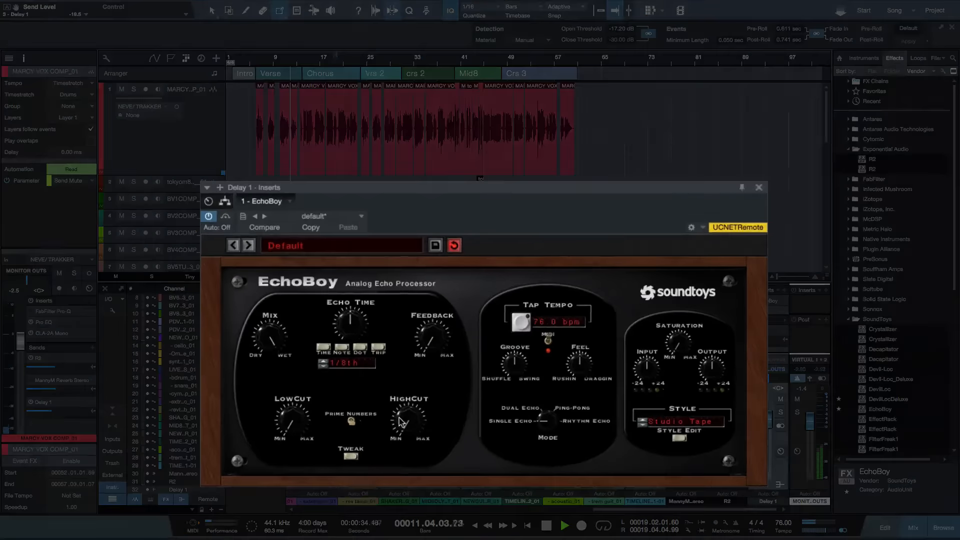
Step: Filter the echoes by raising EchoBoy's HighCut and setting its LowCut to 0.37
{"action": "mouse_move", "coordinate": [399, 391]}
{"action": "left_mouse_down"}
{"action": "mouse_move", "coordinate": [397, 370]}
{"action": "mouse_move", "coordinate": [390, 381]}
{"action": "left_mouse_up"}
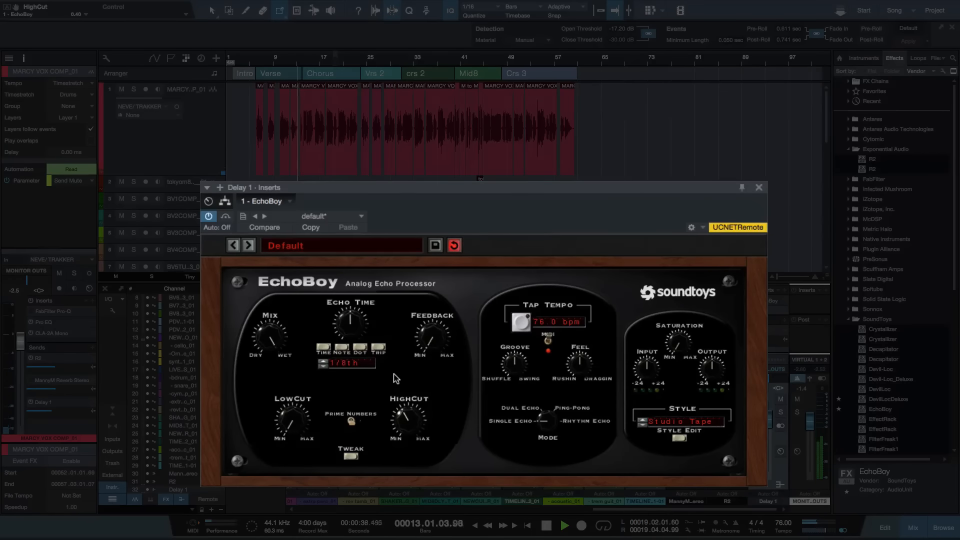
{"action": "left_click_drag", "start_coordinate": [287, 419], "coordinate": [281, 383]}
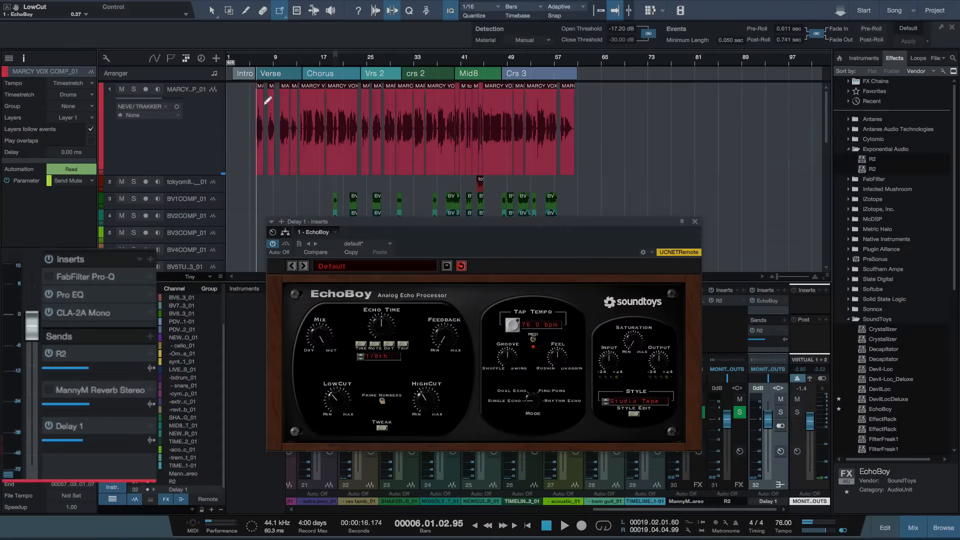
Step: Compare the lead vocal in the verse with the Delay 1 send active and bypassed, leaving the send active
{"action": "key", "text": "space"}
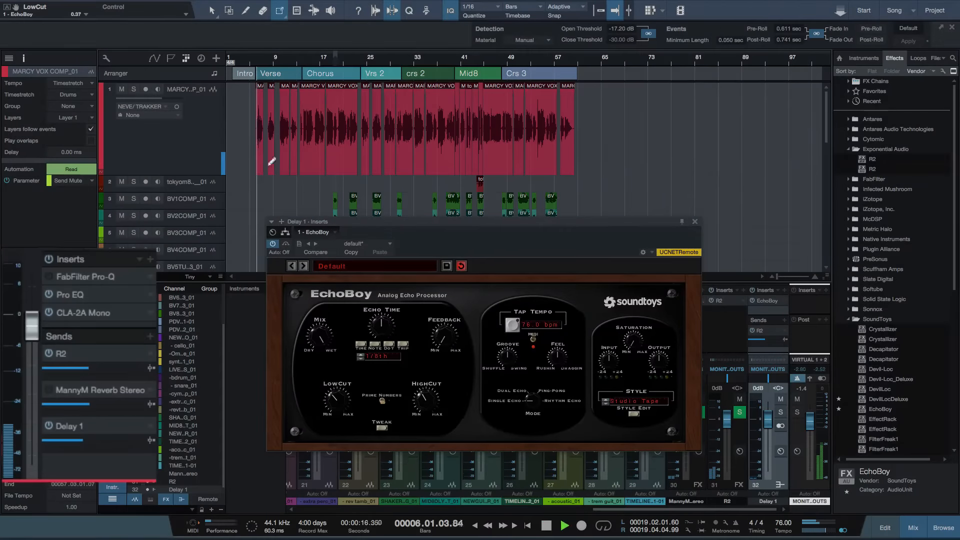
{"action": "key", "text": "space"}
{"action": "left_click", "coordinate": [50, 427]}
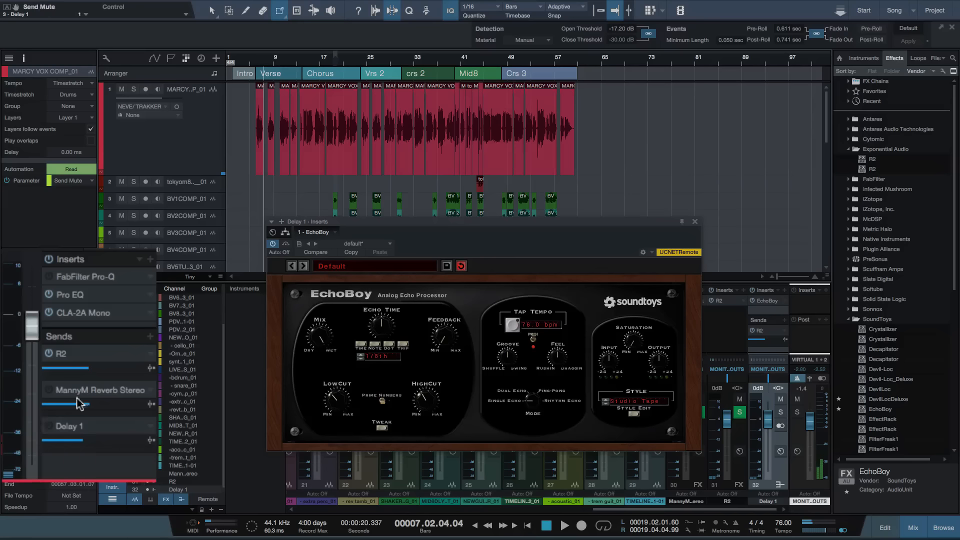
{"action": "left_click", "coordinate": [255, 64]}
{"action": "key", "text": "space"}
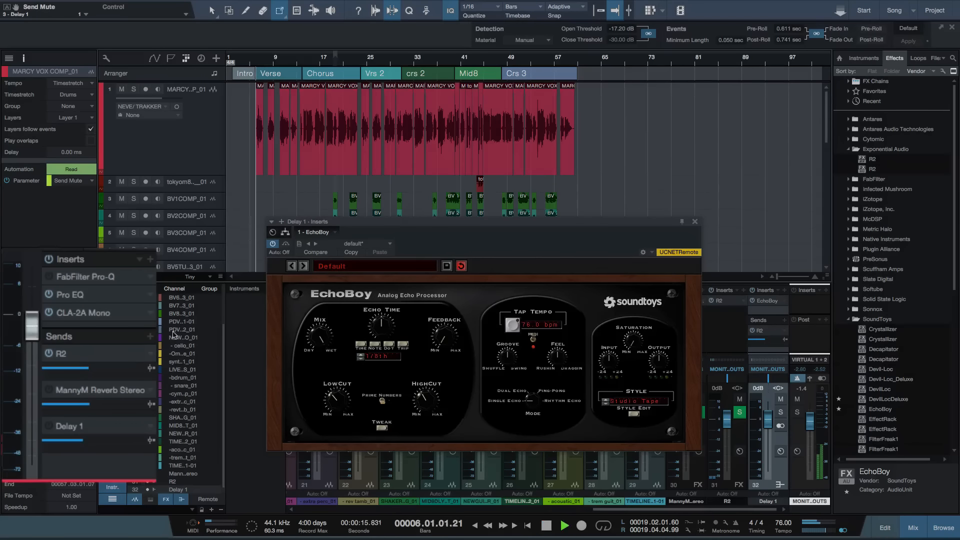
{"action": "left_click", "coordinate": [50, 427]}
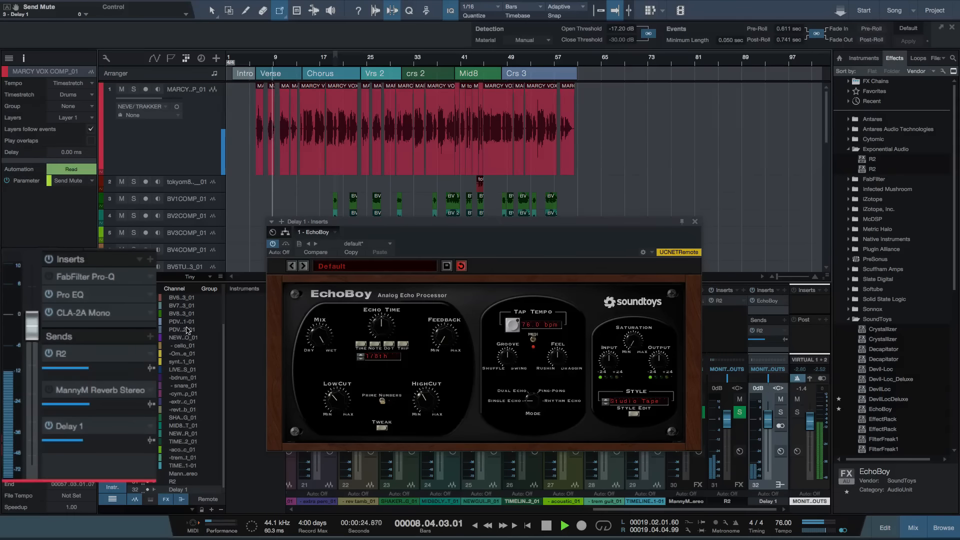
{"action": "key", "text": "space"}
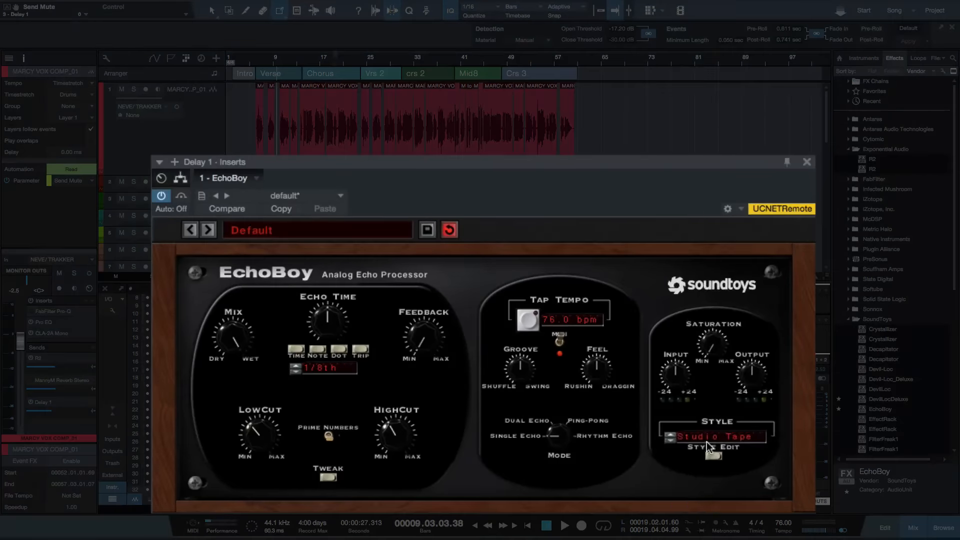
Step: Set EchoBoy's echo style to Tube Tape and raise its Saturation
{"action": "left_click", "coordinate": [706, 437]}
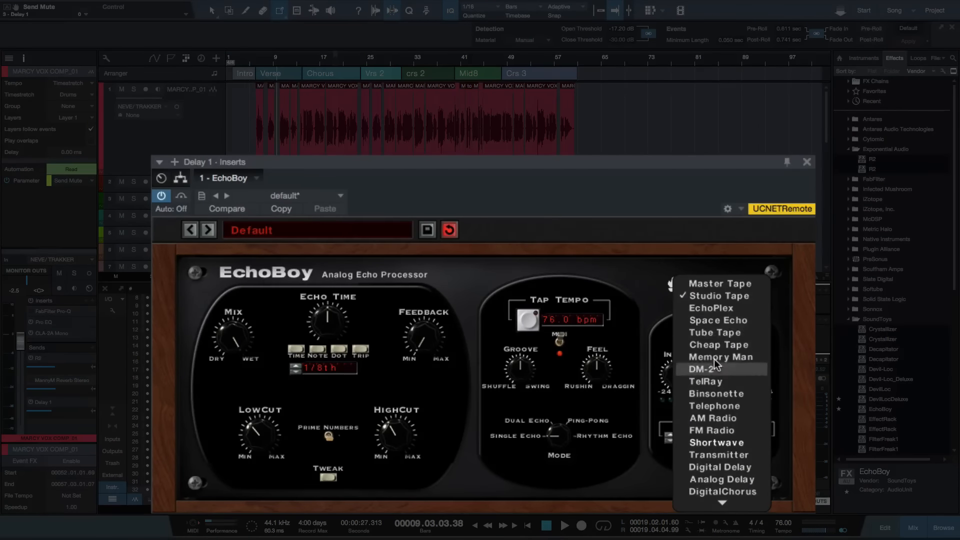
{"action": "left_click", "coordinate": [713, 332]}
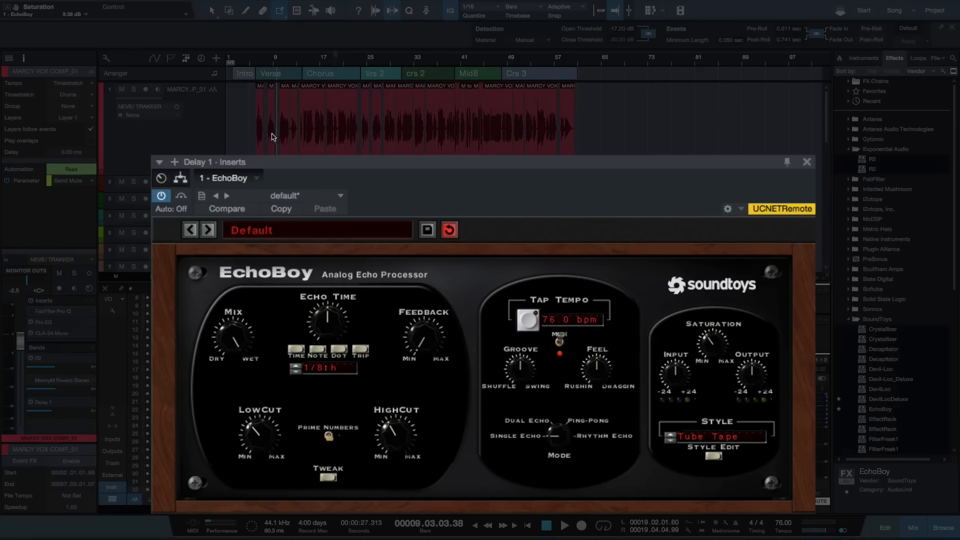
Step: Play from the start of the verse, lower the lead vocal's Delay 1 send and set EchoBoy's Feedback to 0.12
{"action": "left_click", "coordinate": [255, 61]}
{"action": "key", "text": "space"}
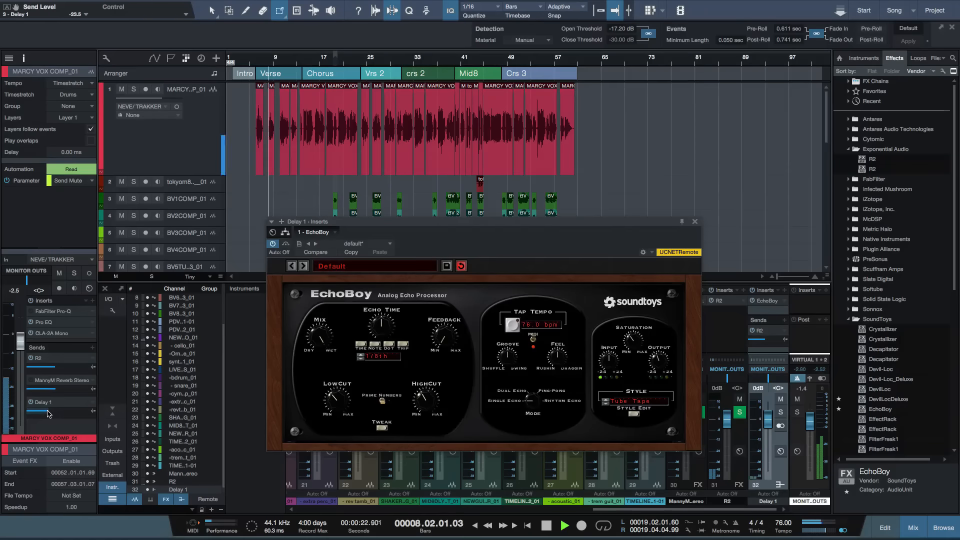
{"action": "left_click_drag", "start_coordinate": [47, 411], "coordinate": [47, 412]}
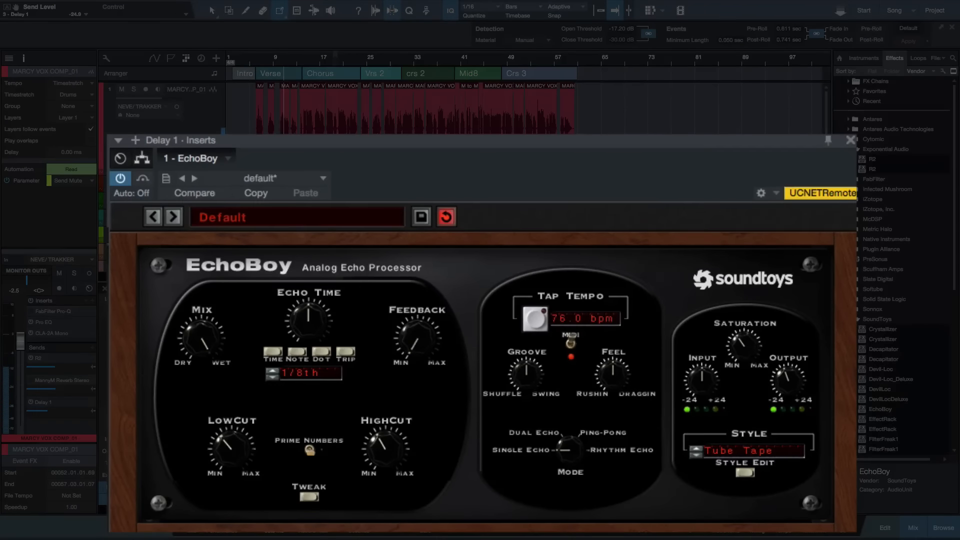
{"action": "left_click_drag", "start_coordinate": [404, 371], "coordinate": [401, 321]}
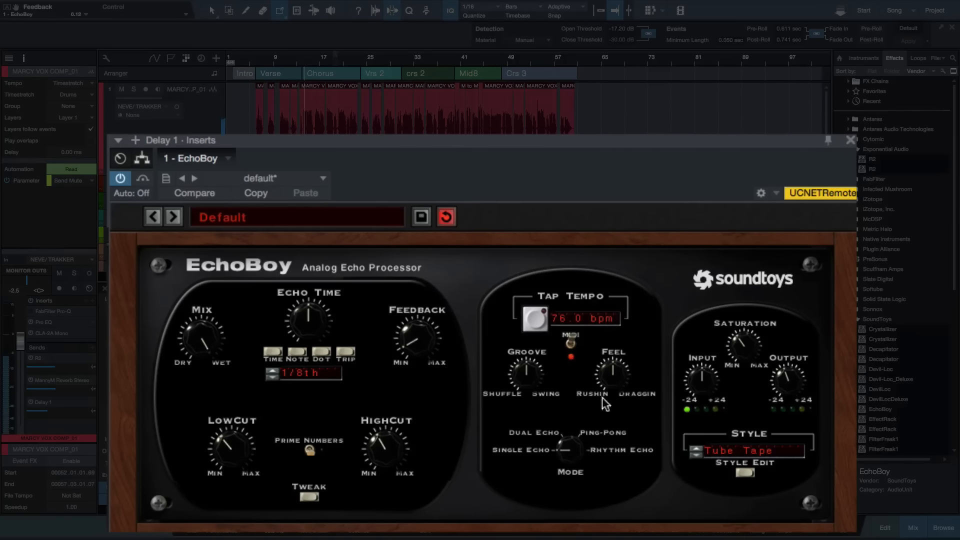
Step: Try EchoBoy's Ping-Pong mode, and return the mode to Single Echo
{"action": "left_click", "coordinate": [599, 430]}
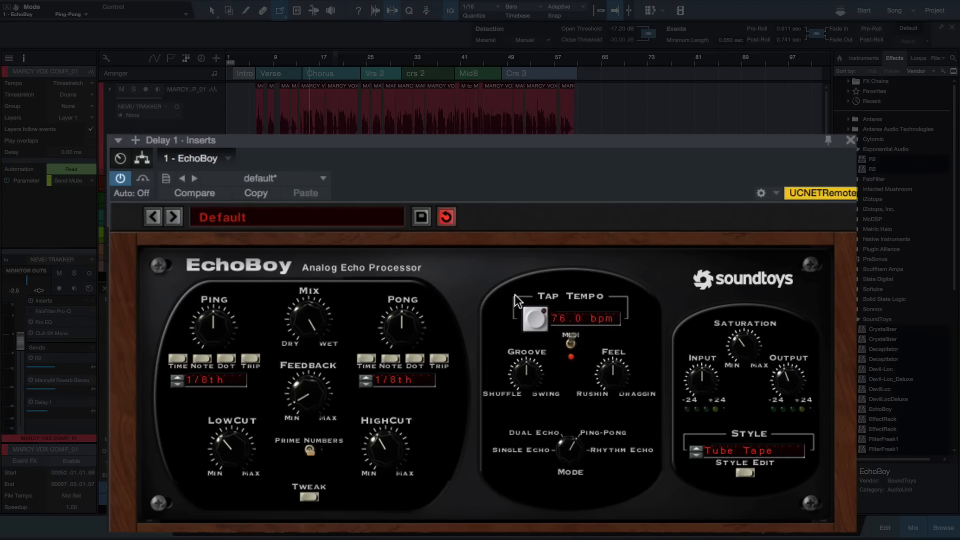
{"action": "left_click", "coordinate": [518, 452]}
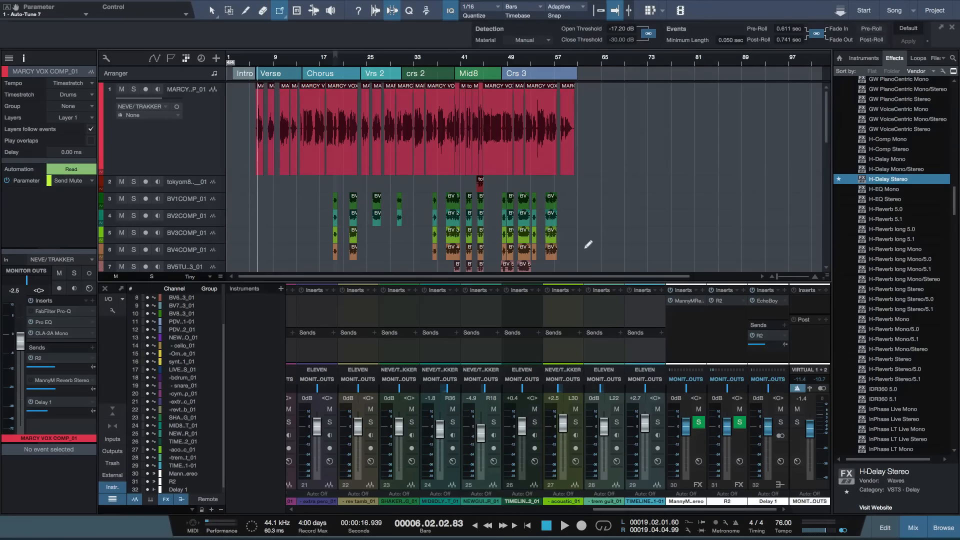
Step: Add another send to a new bus channel on the lead vocal and rename the bus Throw 1
{"action": "left_click", "coordinate": [94, 348]}
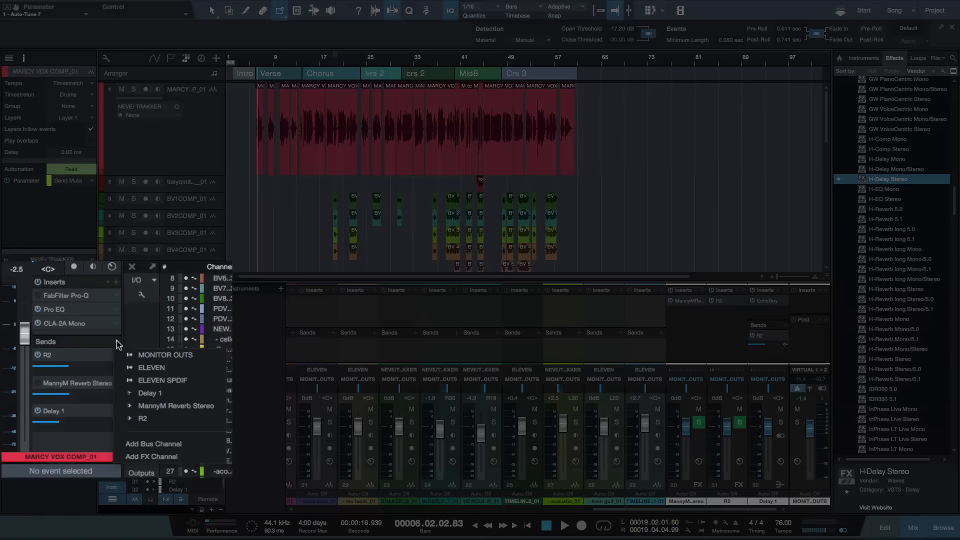
{"action": "left_click", "coordinate": [201, 445]}
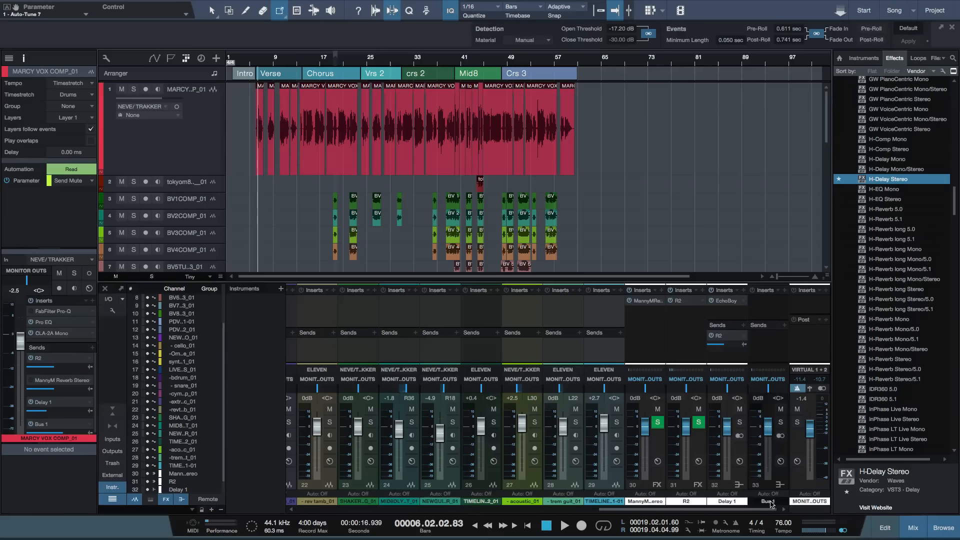
{"action": "double_click", "coordinate": [769, 501]}
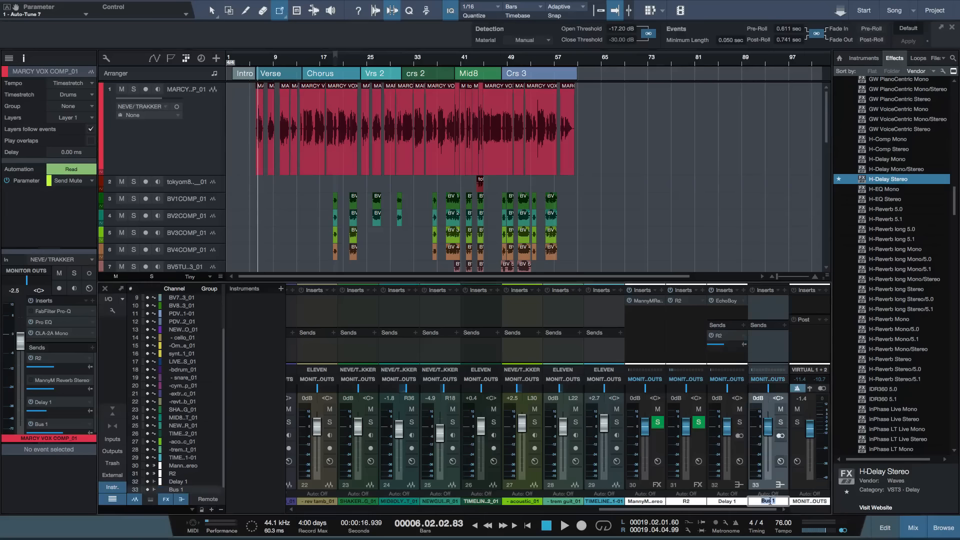
{"action": "type", "text": "Thro"}
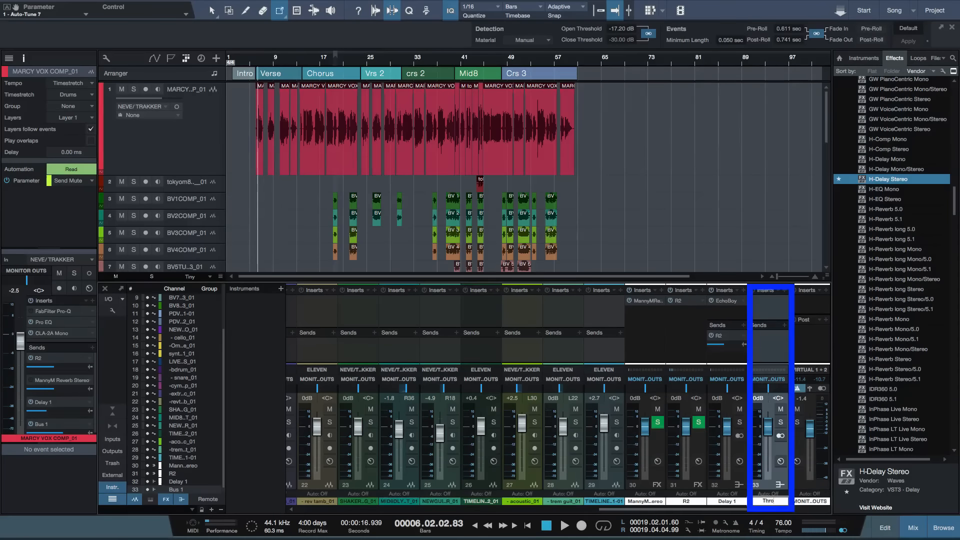
{"action": "type", "text": "w 1"}
{"action": "key", "text": "Return"}
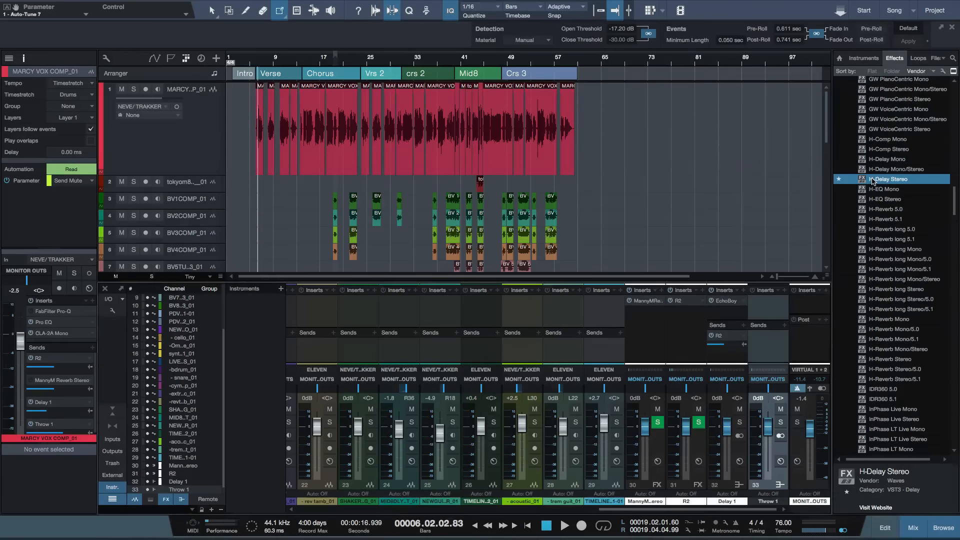
Step: Insert H-Delay Stereo on the Throw 1 bus and copy the R2 send from Delay 1 to Throw 1
{"action": "left_click_drag", "start_coordinate": [873, 181], "coordinate": [767, 305]}
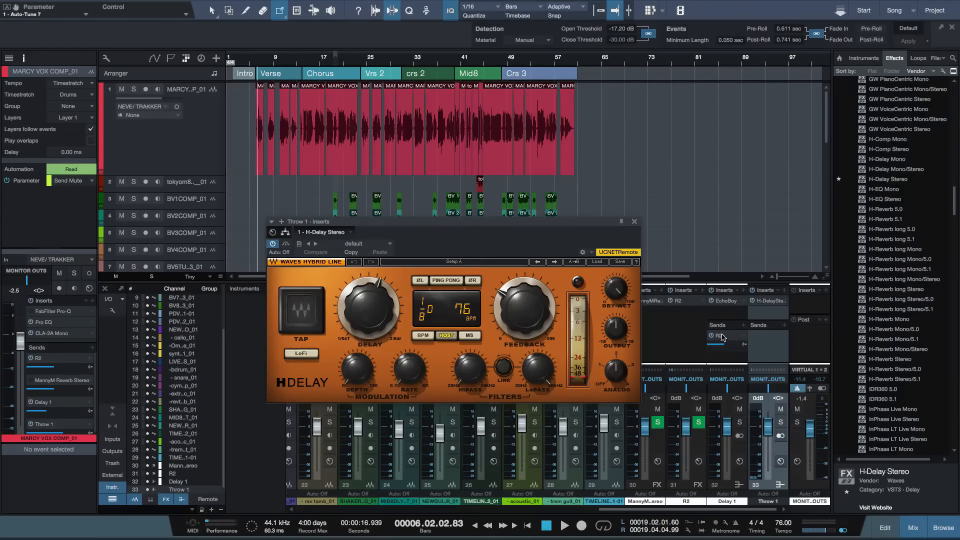
{"action": "left_click_drag", "start_coordinate": [722, 338], "coordinate": [769, 339]}
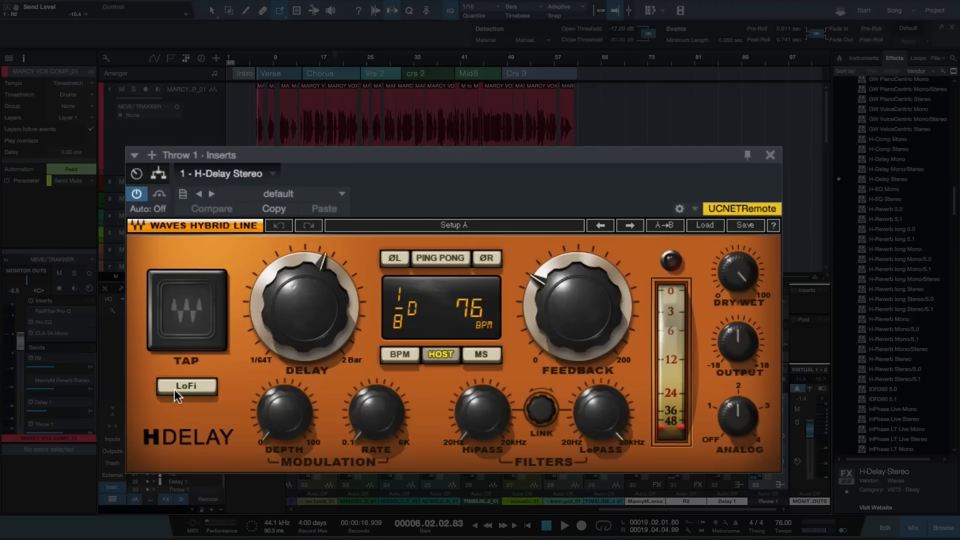
Step: Enable LoFi in H-Delay, set its LoPass filter to 3.34k and raise the HiPass filter
{"action": "left_click", "coordinate": [175, 389]}
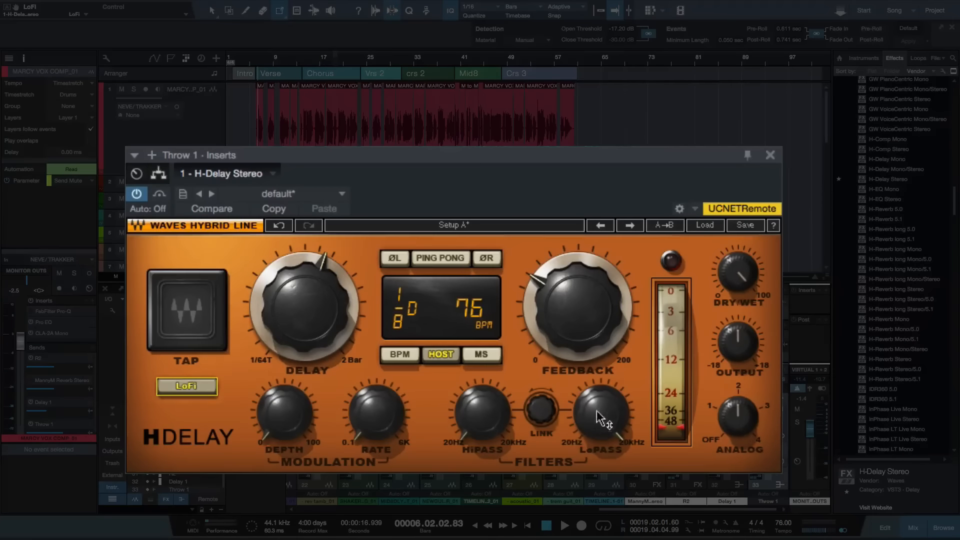
{"action": "left_click_drag", "start_coordinate": [597, 411], "coordinate": [597, 437]}
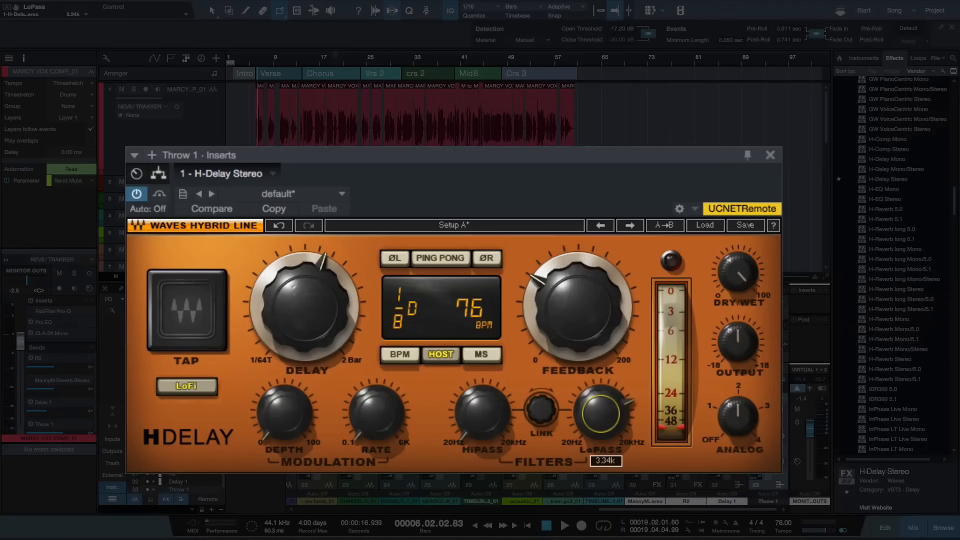
{"action": "left_click_drag", "start_coordinate": [482, 413], "coordinate": [483, 398]}
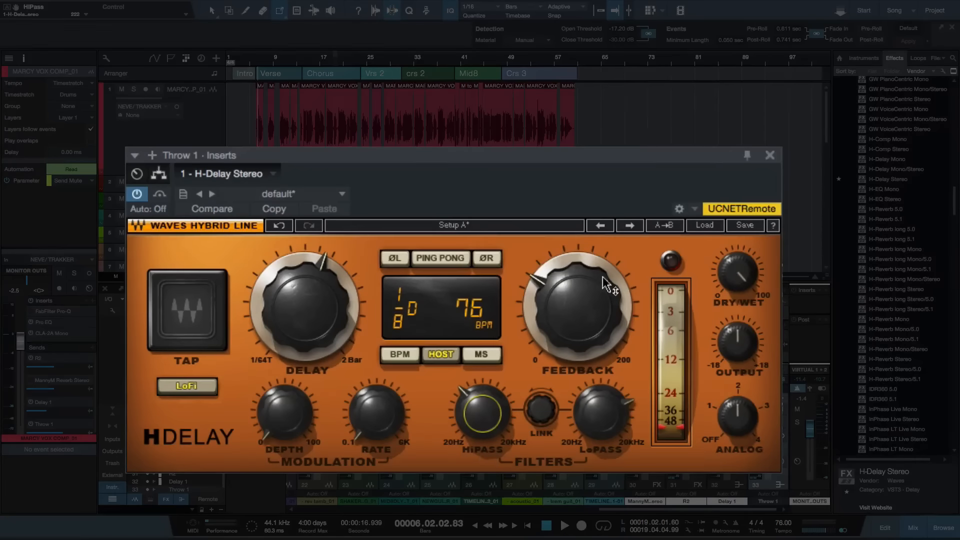
Step: Reduce H-Delay's Feedback slightly, set Analog to Off, toggle Ping Pong and close the plug-in window
{"action": "left_click_drag", "start_coordinate": [605, 285], "coordinate": [605, 291]}
{"action": "left_click", "coordinate": [734, 395]}
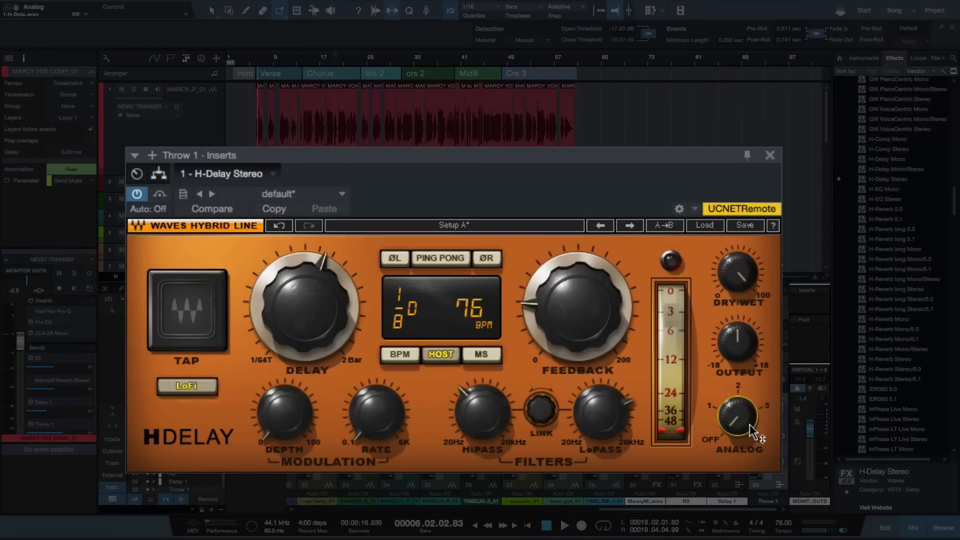
{"action": "left_click", "coordinate": [450, 256]}
{"action": "left_click_drag", "start_coordinate": [523, 226], "coordinate": [483, 244]}
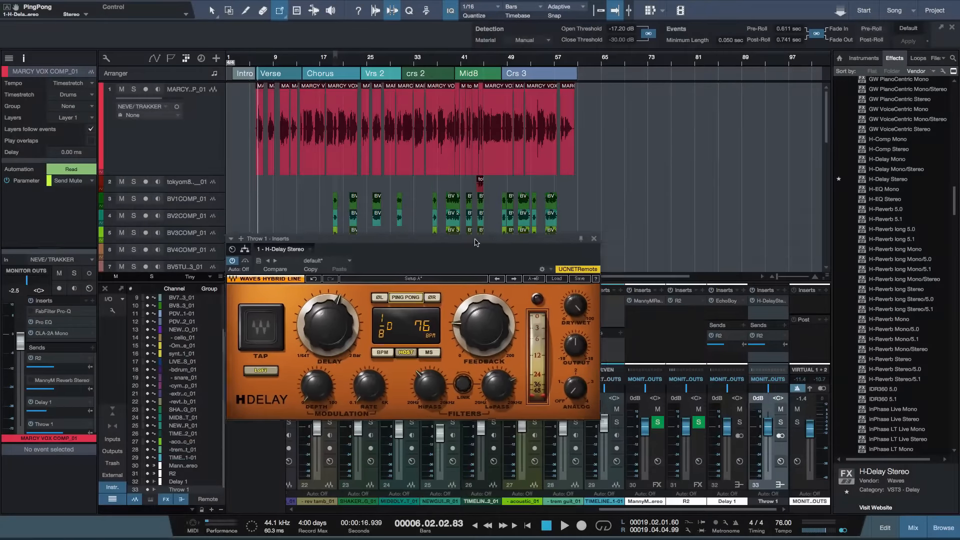
{"action": "left_click", "coordinate": [592, 240]}
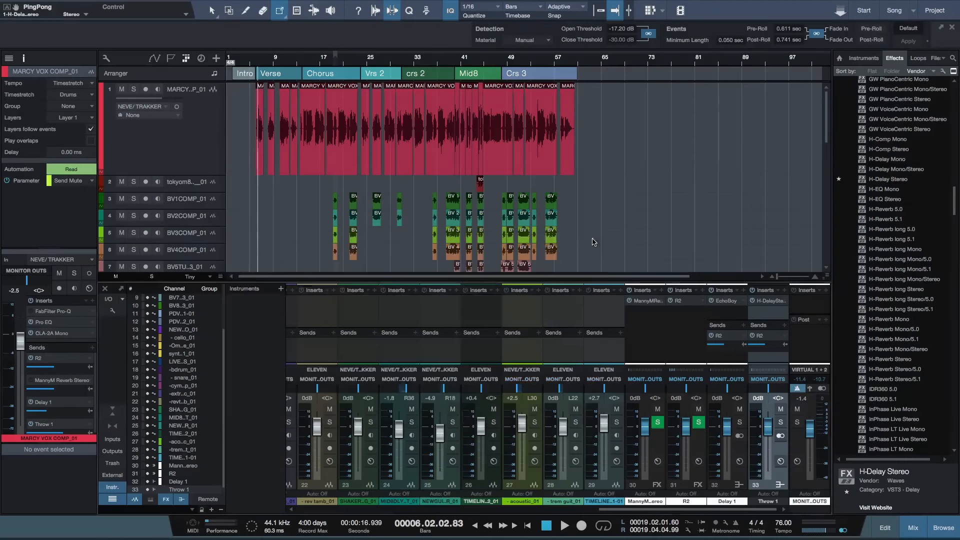
Step: Enlarge the lead vocal's channel view to show all its sends, and play the song from just before the verse
{"action": "left_click", "coordinate": [254, 64]}
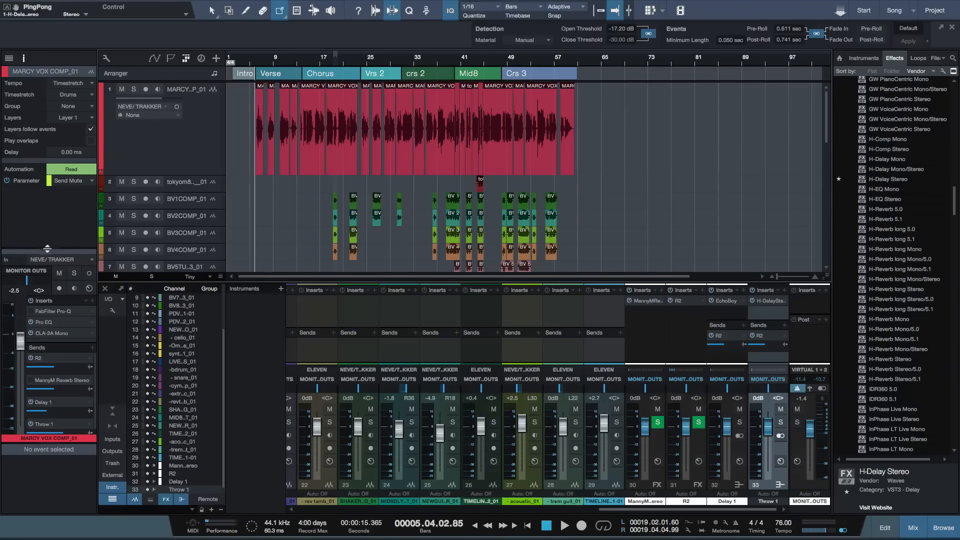
{"action": "left_click_drag", "start_coordinate": [40, 244], "coordinate": [46, 195]}
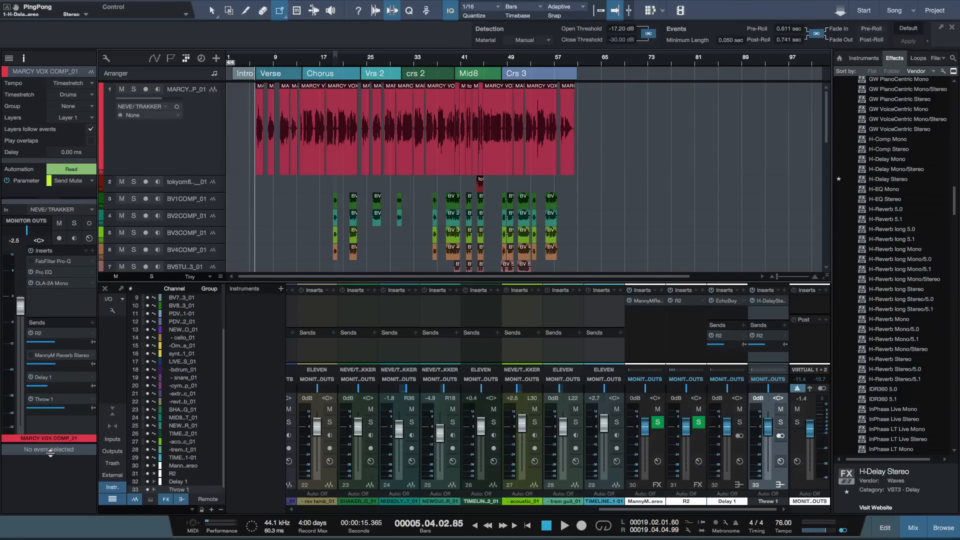
{"action": "left_click_drag", "start_coordinate": [50, 452], "coordinate": [50, 487]}
{"action": "key", "text": "space"}
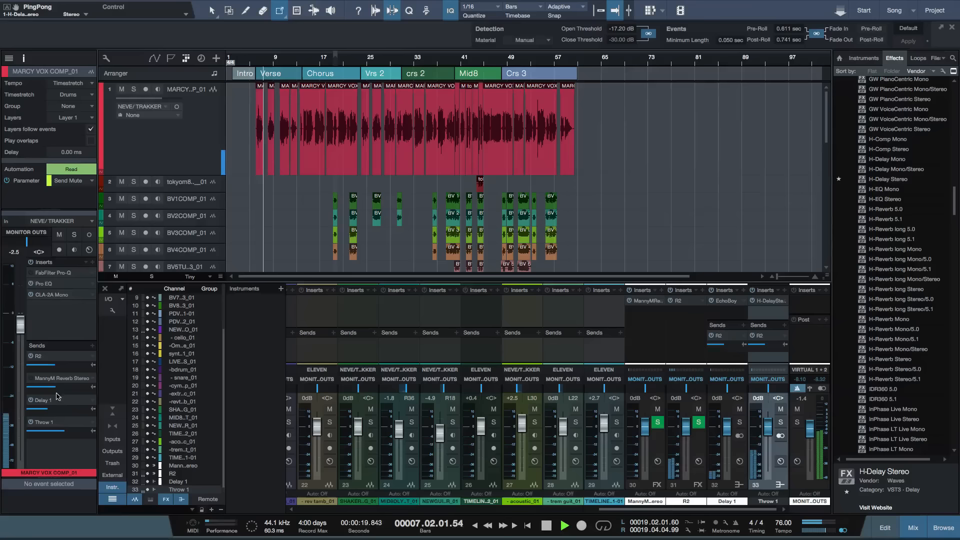
{"action": "key", "text": "space"}
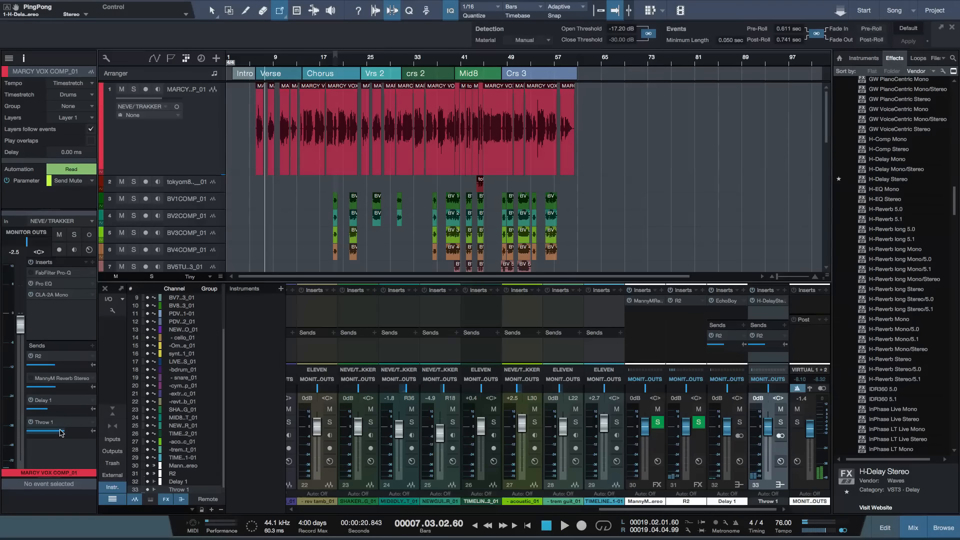
Step: Lower the lead vocal's Throw 1 send level to -12.7 dB and mute that send
{"action": "mouse_move", "coordinate": [60, 433]}
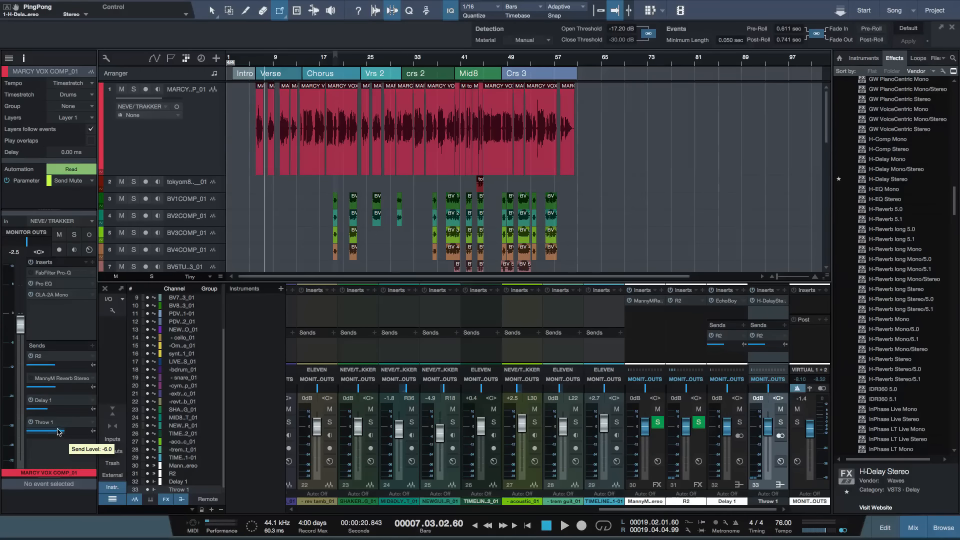
{"action": "left_click_drag", "start_coordinate": [59, 432], "coordinate": [31, 426]}
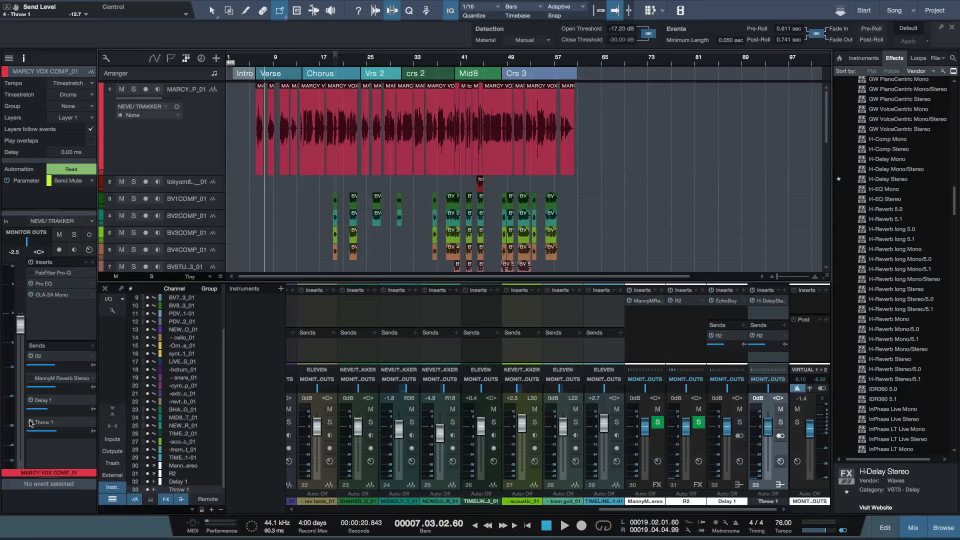
{"action": "left_click", "coordinate": [30, 422]}
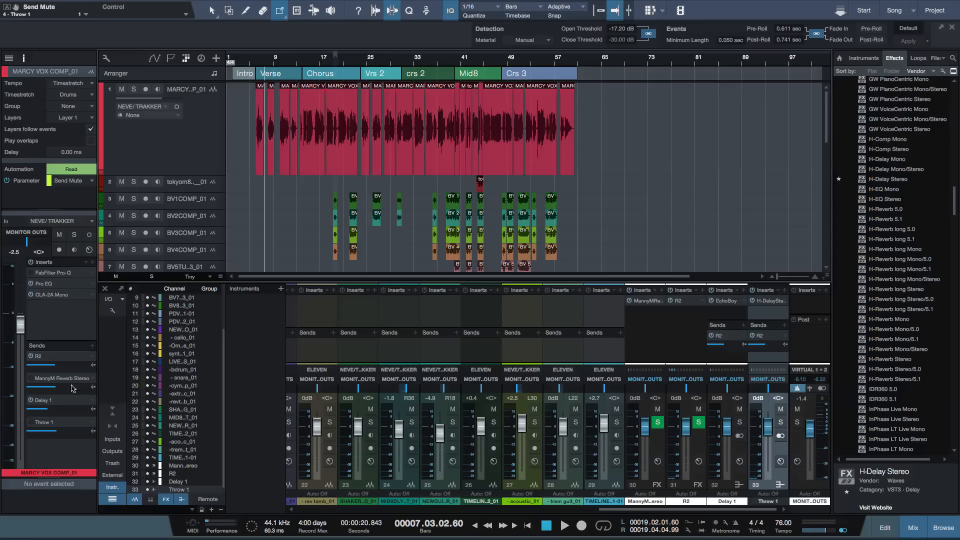
Step: Play the verse up to the chorus, briefly unmuting the Throw 1 send around bar 9 to audition the delay throw
{"action": "left_click", "coordinate": [254, 63]}
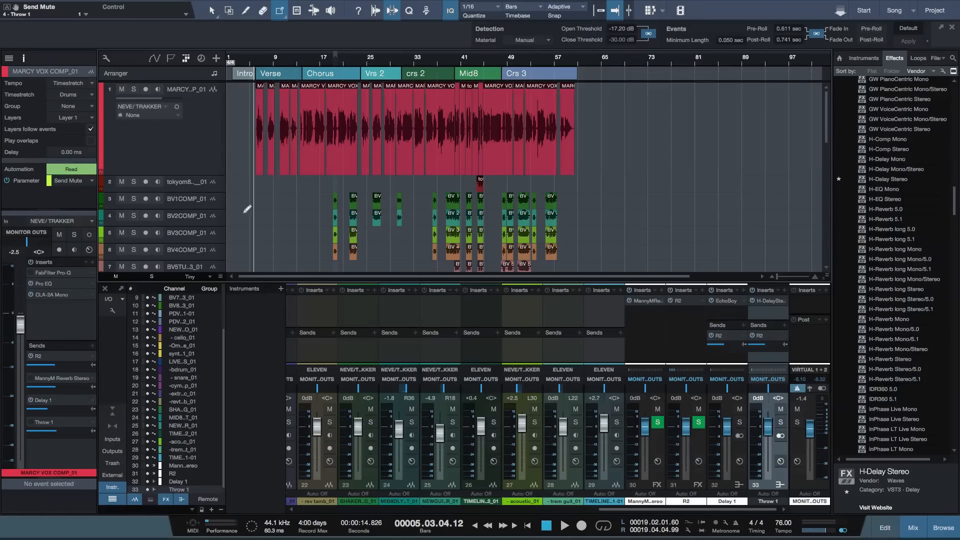
{"action": "key", "text": "space"}
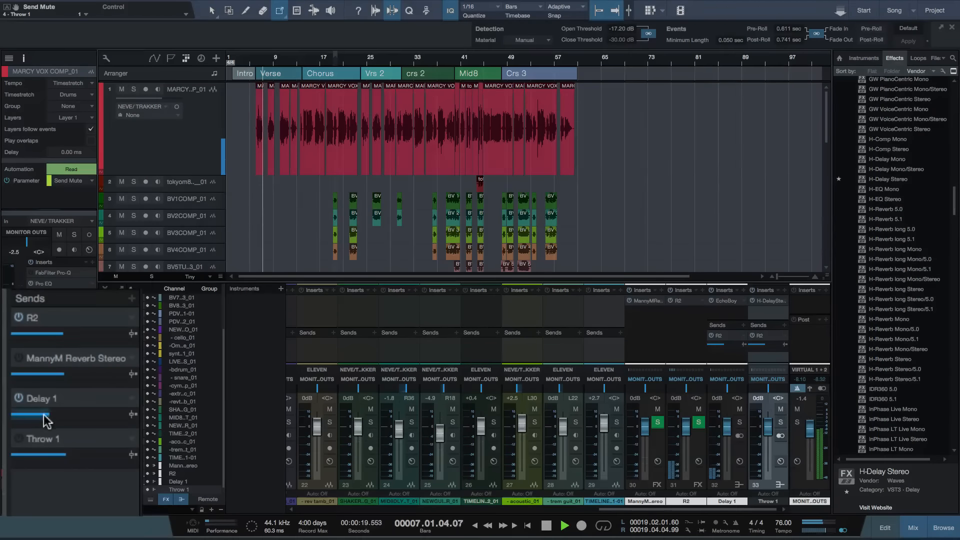
{"action": "left_click", "coordinate": [19, 439]}
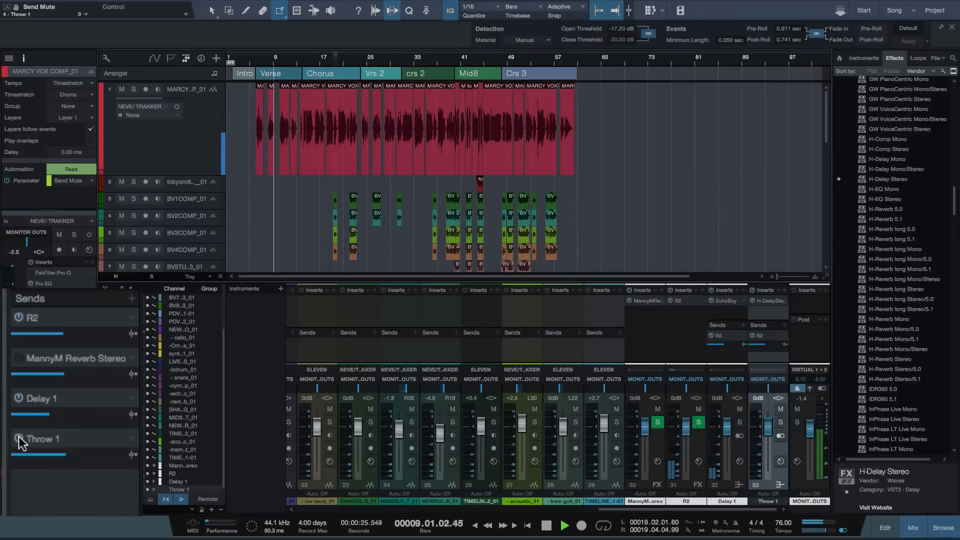
{"action": "left_click", "coordinate": [19, 439]}
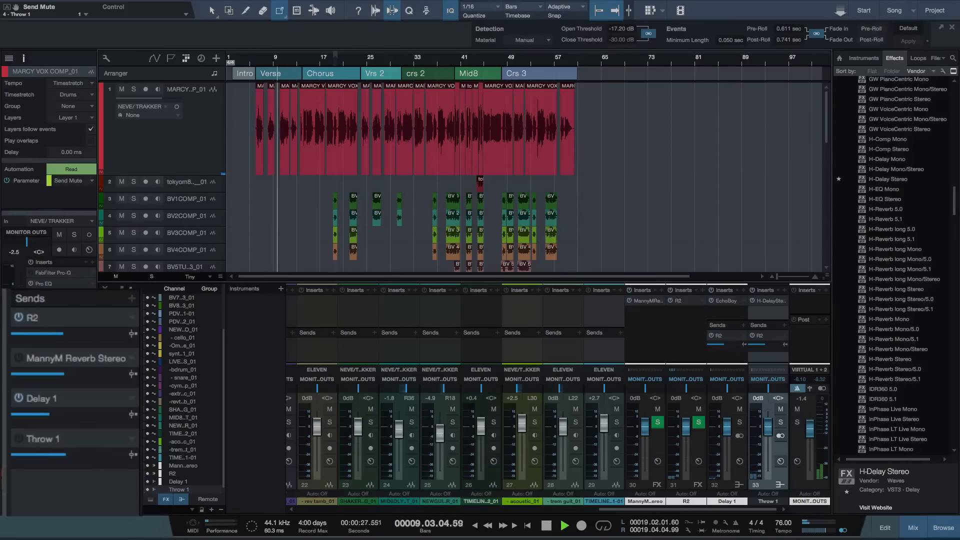
{"action": "key", "text": "space"}
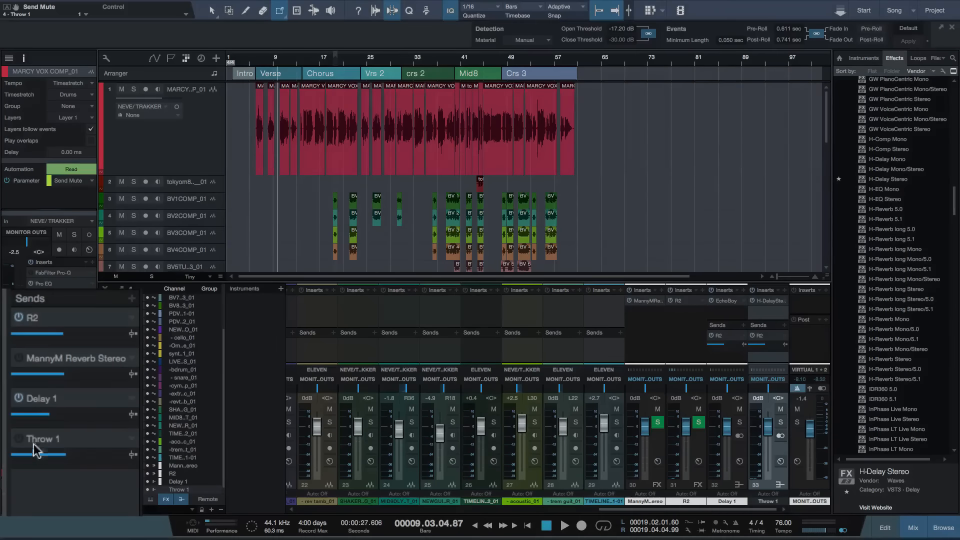
{"action": "key", "text": "space"}
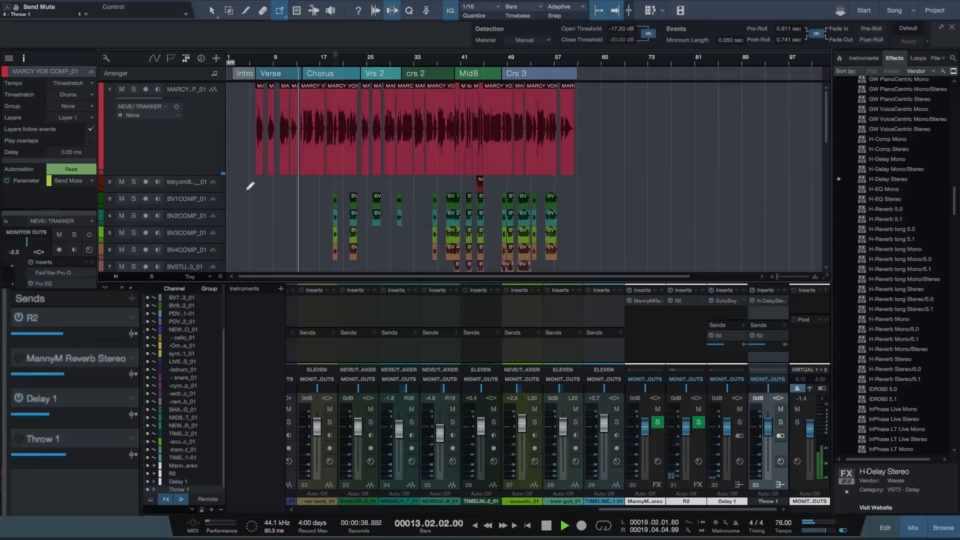
{"action": "key", "text": "space"}
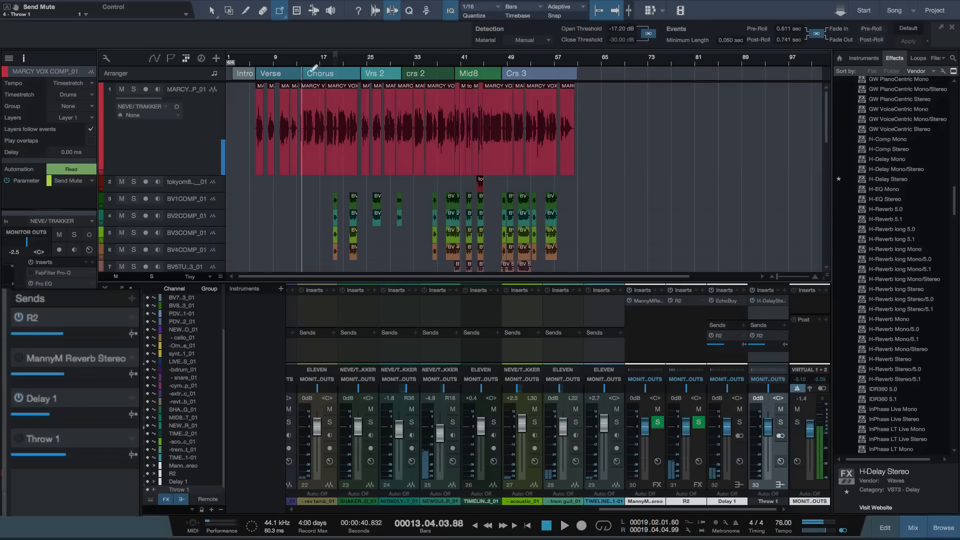
Step: Lower the lead vocal's Throw 1 send level to minus infinity and show that send level's automation on the track
{"action": "left_click", "coordinate": [293, 61]}
{"action": "left_click", "coordinate": [174, 153]}
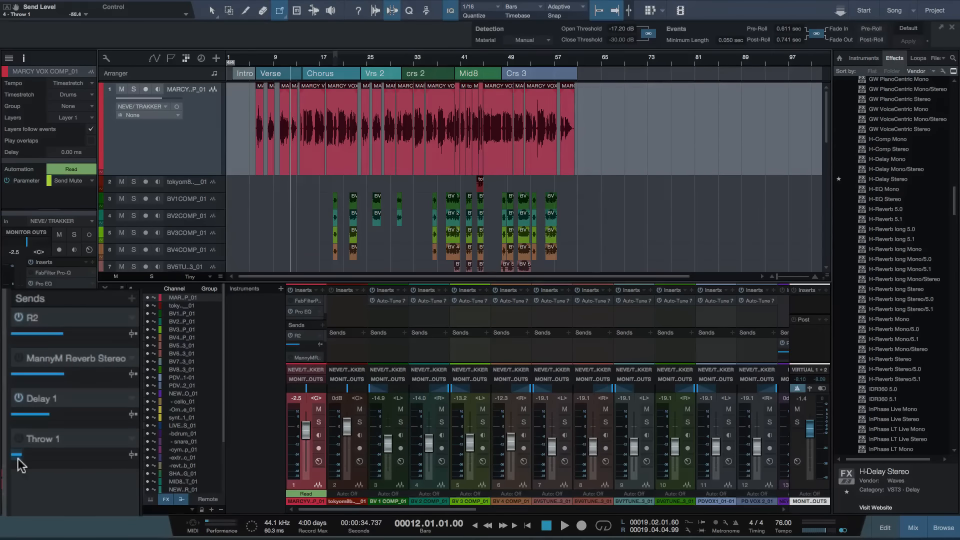
{"action": "left_click", "coordinate": [15, 7]}
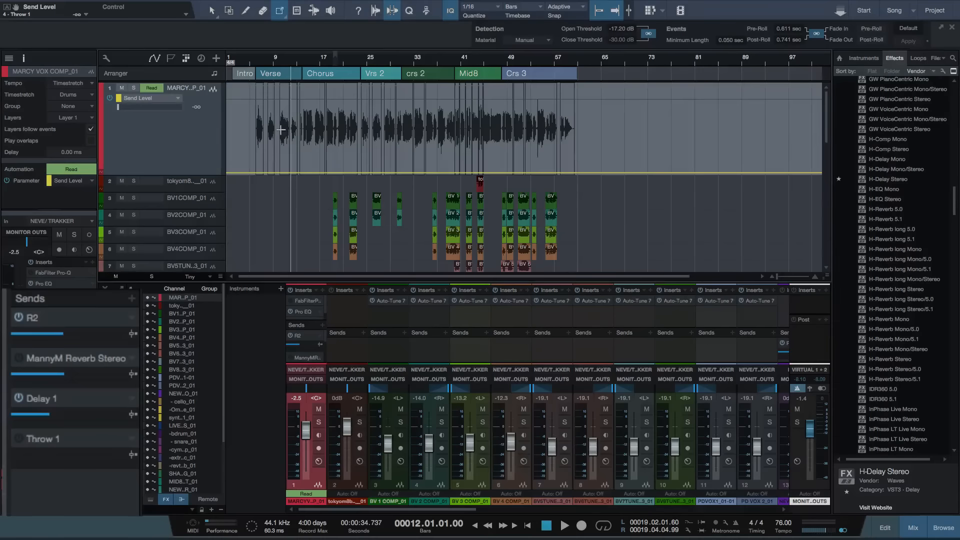
{"action": "scroll", "coordinate": [288, 130], "scroll_direction": "up", "scroll_amount": 8}
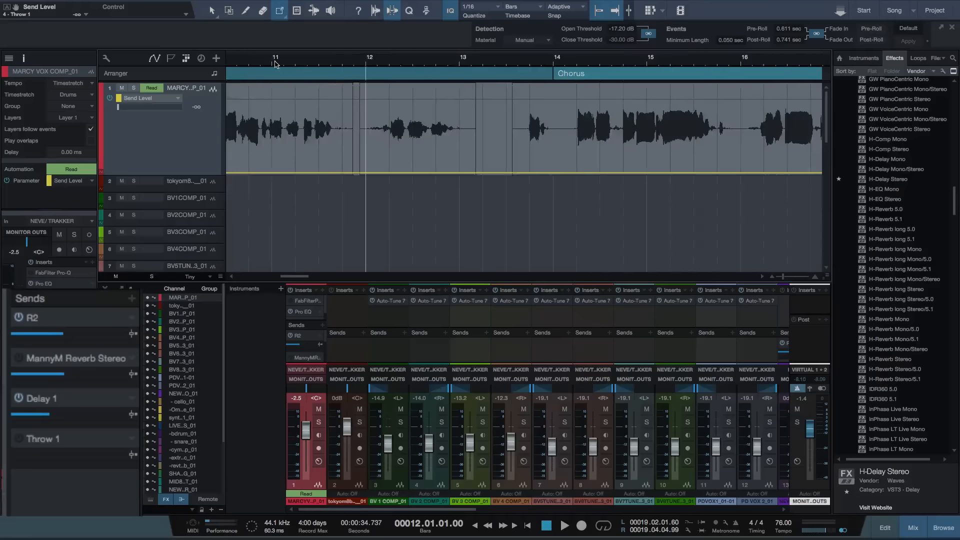
Step: Play the end of the verse from just before bar 11 and set the lead vocal's automation mode to Touch
{"action": "left_click", "coordinate": [249, 63]}
{"action": "key", "text": "space"}
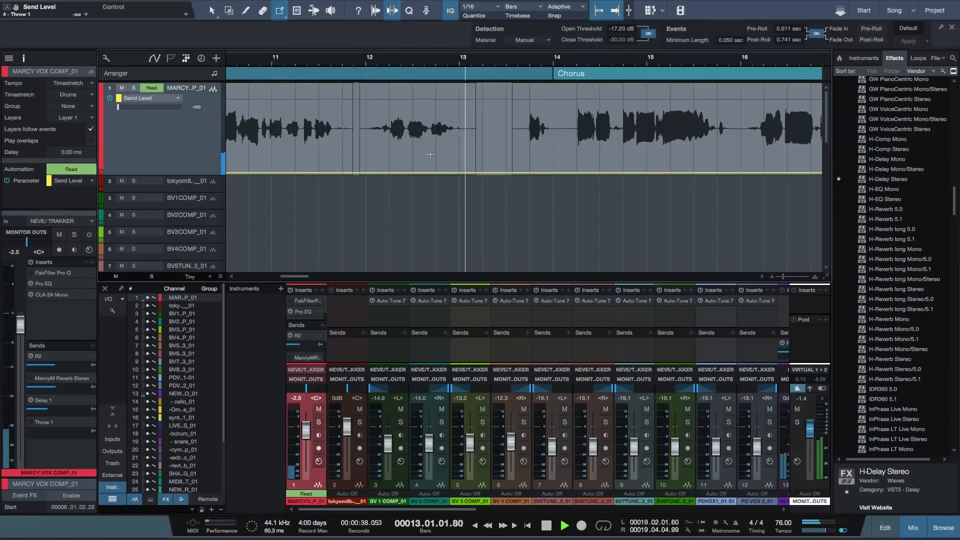
{"action": "key", "text": "space"}
{"action": "left_click", "coordinate": [152, 88]}
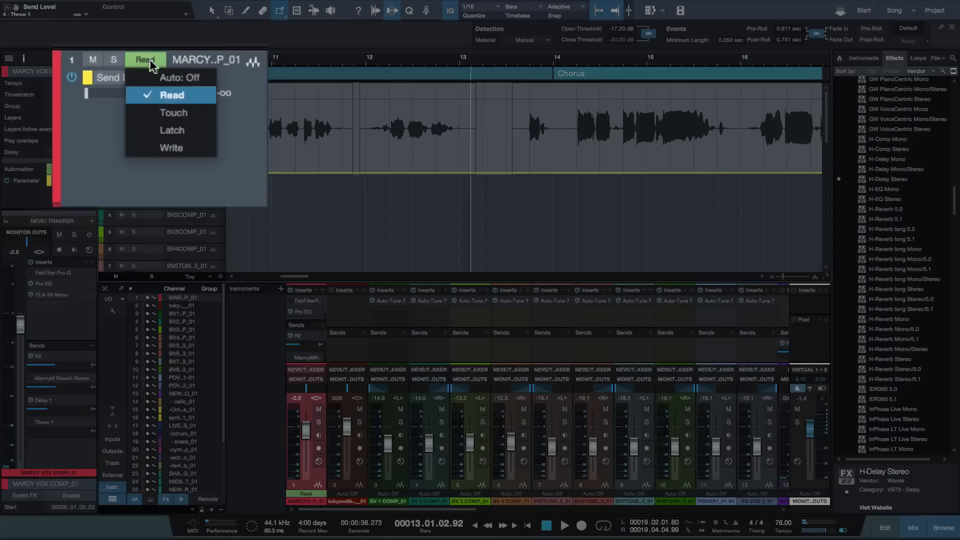
{"action": "left_click", "coordinate": [177, 111]}
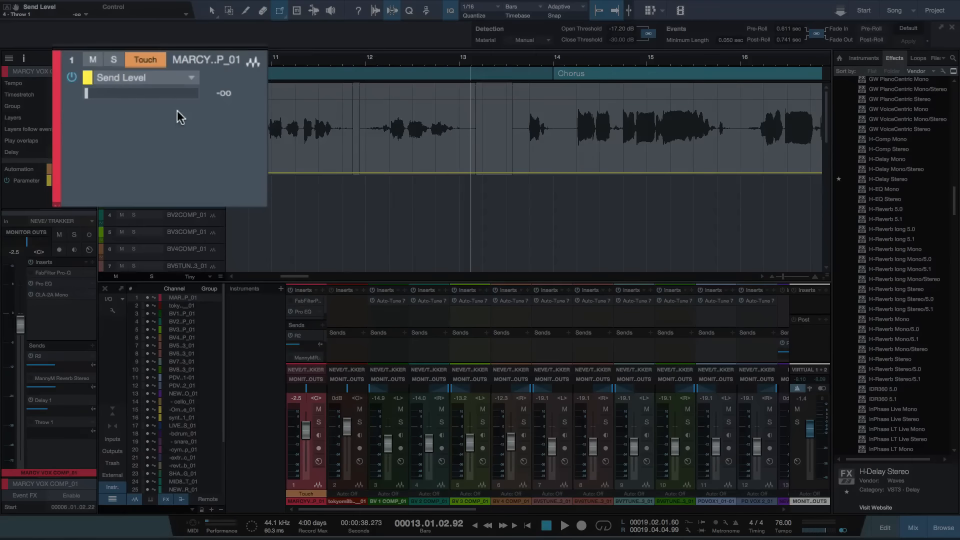
Step: Play from bar 11, unmute the Throw 1 send and record a send level rise across the verse's last phrase, returning to minus infinity
{"action": "left_click", "coordinate": [300, 64]}
{"action": "key", "text": "space"}
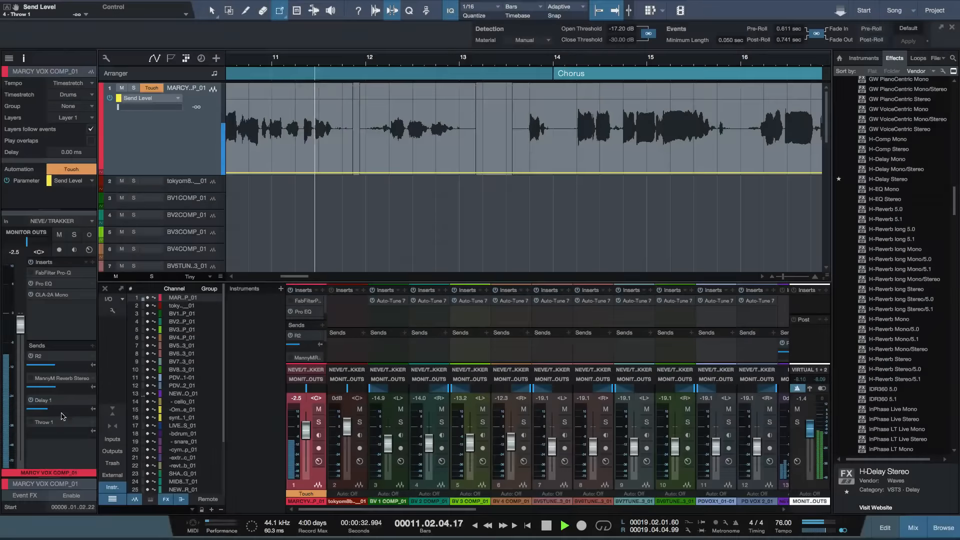
{"action": "left_click", "coordinate": [31, 424]}
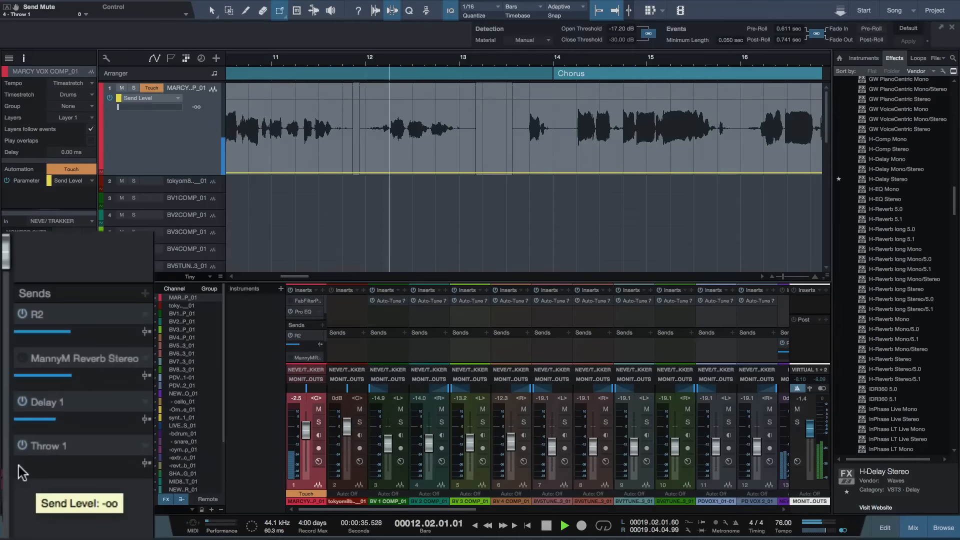
{"action": "left_click_drag", "start_coordinate": [19, 466], "coordinate": [61, 462]}
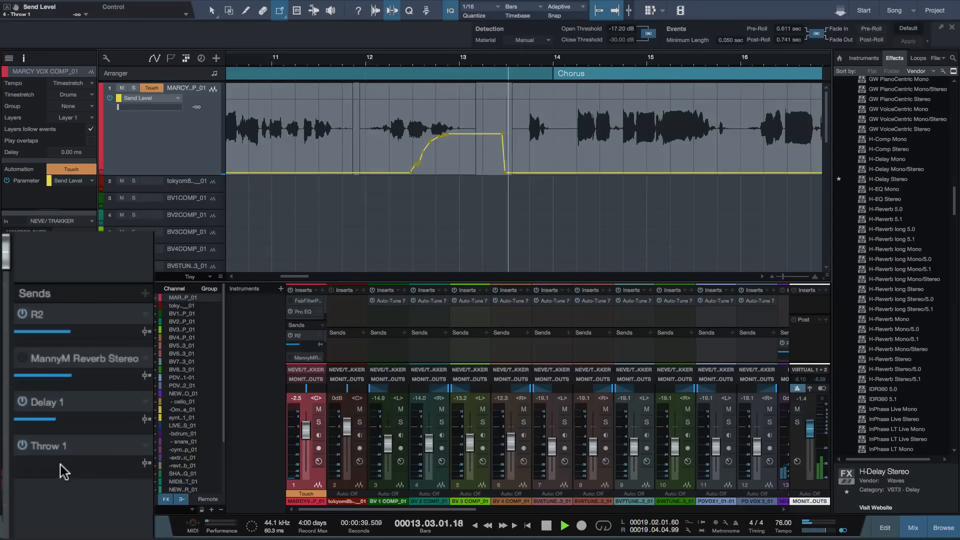
Step: Enable the lead vocal's MannyM Reverb Stereo send and stop playback early in the chorus
{"action": "left_click", "coordinate": [22, 358]}
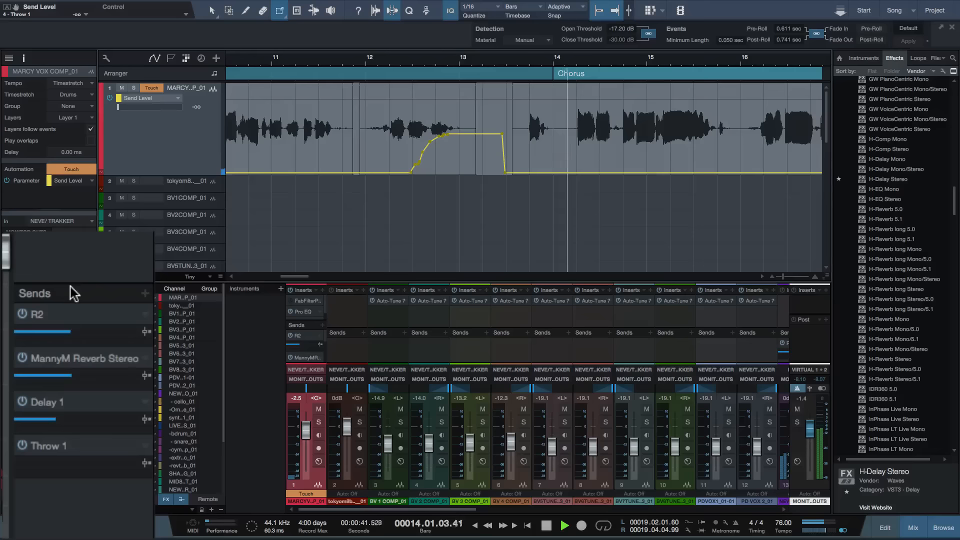
{"action": "key", "text": "space"}
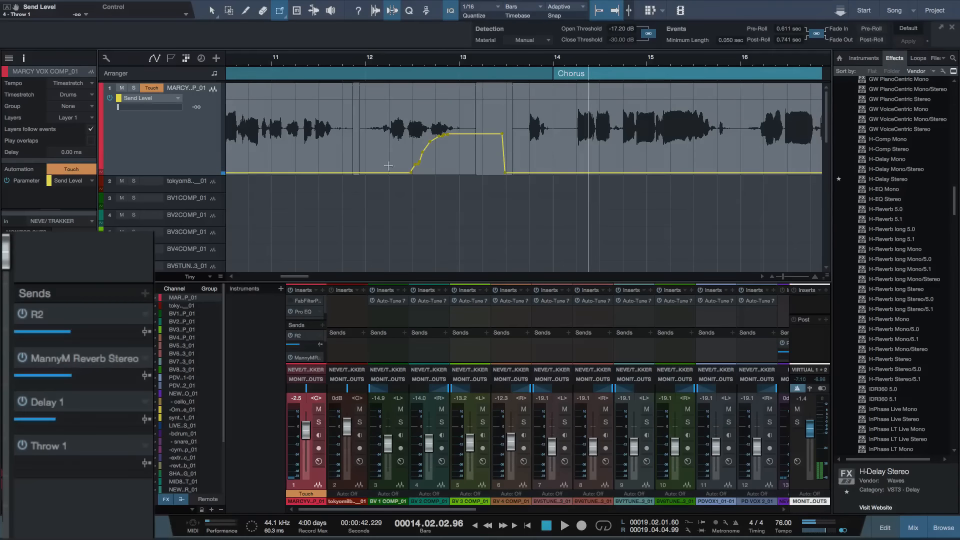
{"action": "scroll", "coordinate": [391, 146], "scroll_direction": "right", "scroll_amount": 5}
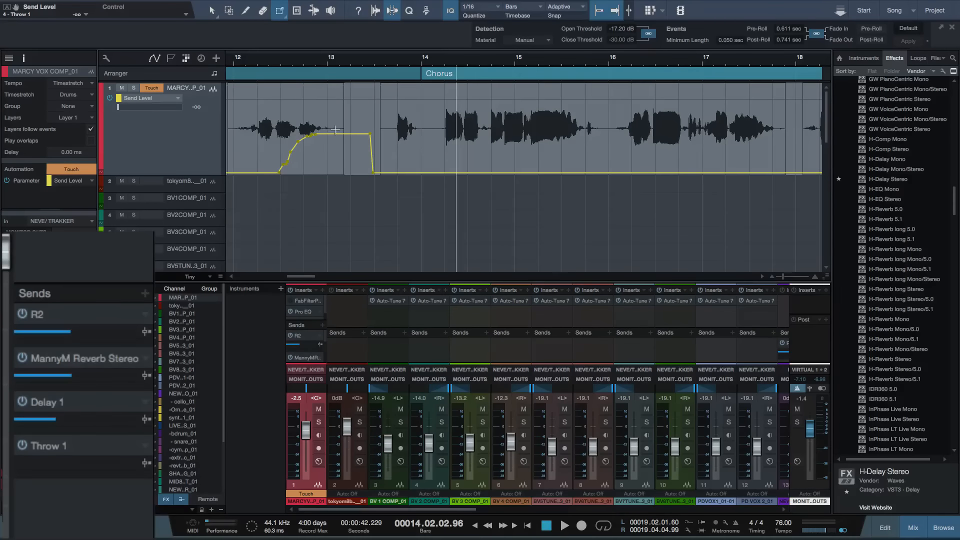
{"action": "scroll", "coordinate": [335, 130], "scroll_direction": "right", "scroll_amount": 2}
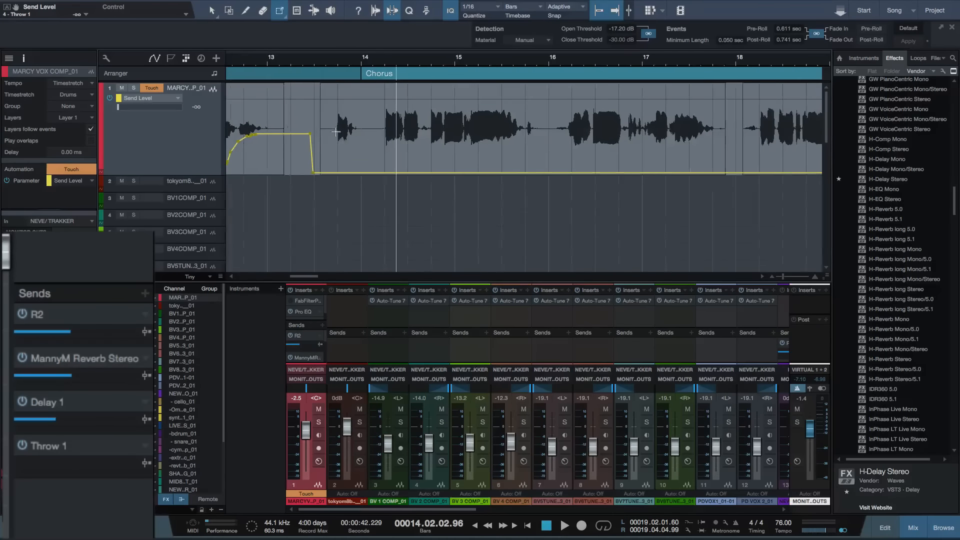
Step: Play from bar 12 and record a Throw 1 send level rise to about -22.8 around bar 15, returning to minus infinity
{"action": "key", "text": "w"}
{"action": "key", "text": "w"}
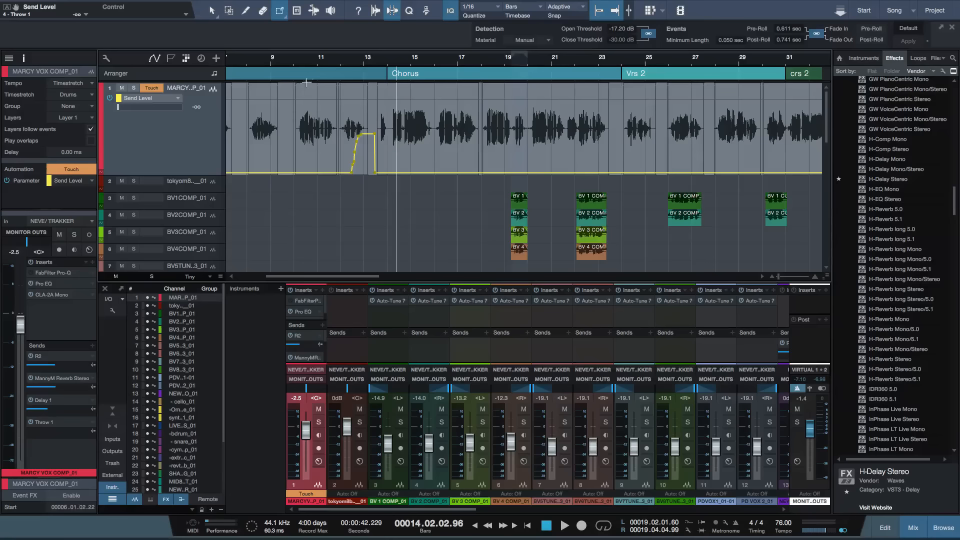
{"action": "scroll", "coordinate": [354, 66], "scroll_direction": "right", "scroll_amount": 3}
{"action": "left_click", "coordinate": [276, 64]}
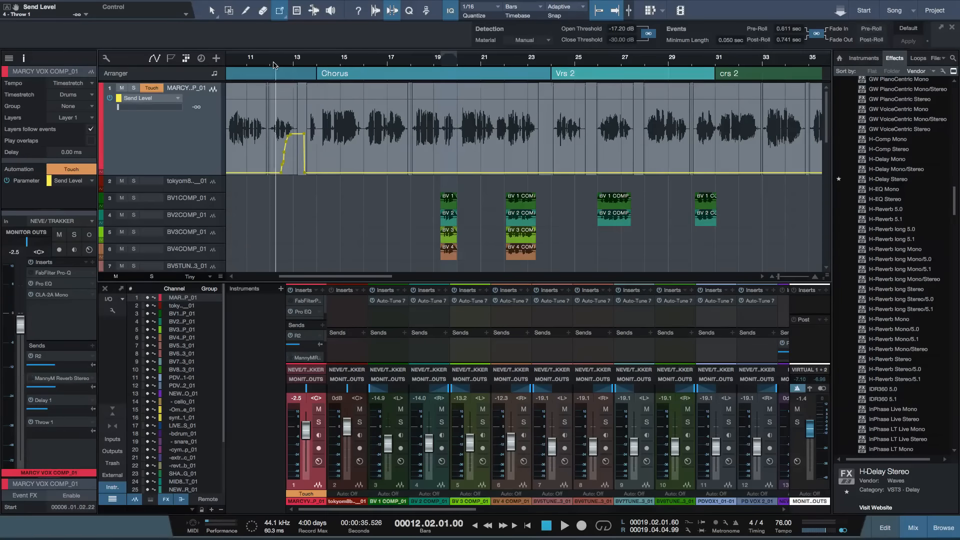
{"action": "key", "text": "space"}
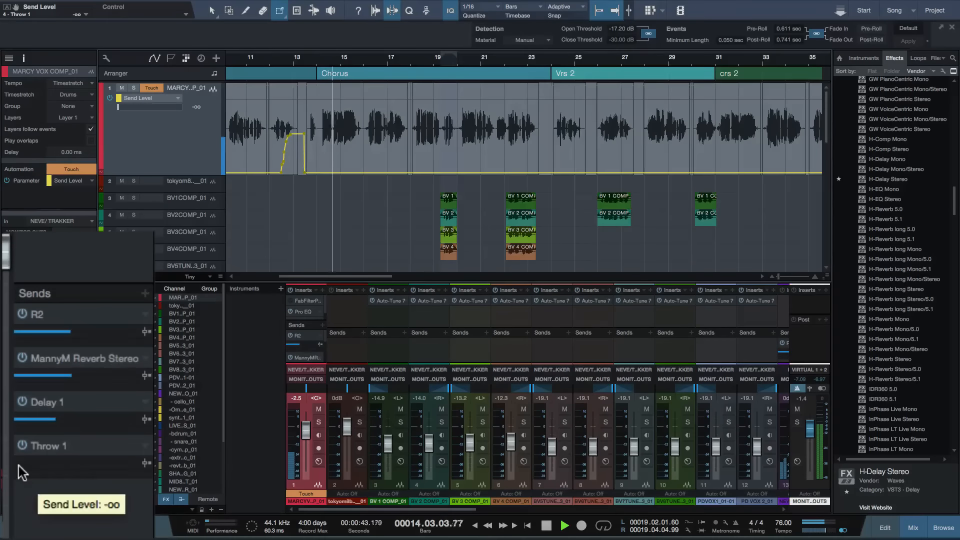
{"action": "mouse_move", "coordinate": [19, 466]}
{"action": "left_mouse_down"}
{"action": "mouse_move", "coordinate": [67, 467]}
{"action": "mouse_move", "coordinate": [4, 470]}
{"action": "left_mouse_up"}
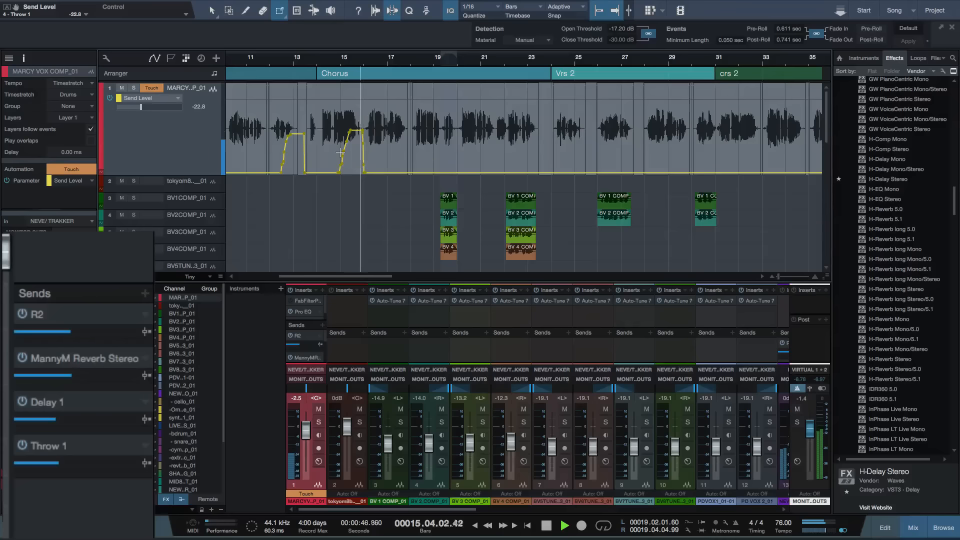
{"action": "key", "text": "space"}
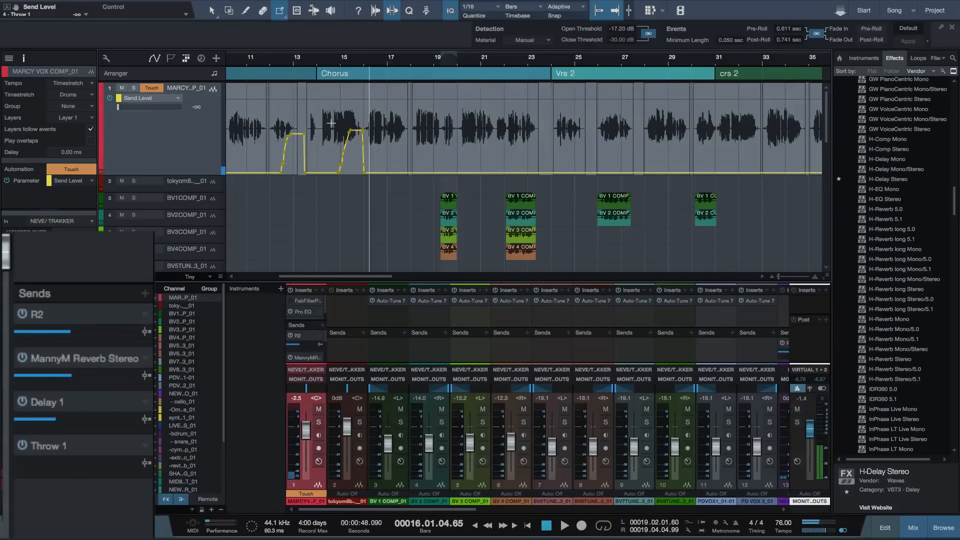
Step: Raise the bar 15 send level peak slightly with the Transform tool, play on and record another rise over the chorus's last phrase around bar 23
{"action": "left_click_drag", "start_coordinate": [334, 128], "coordinate": [357, 137]}
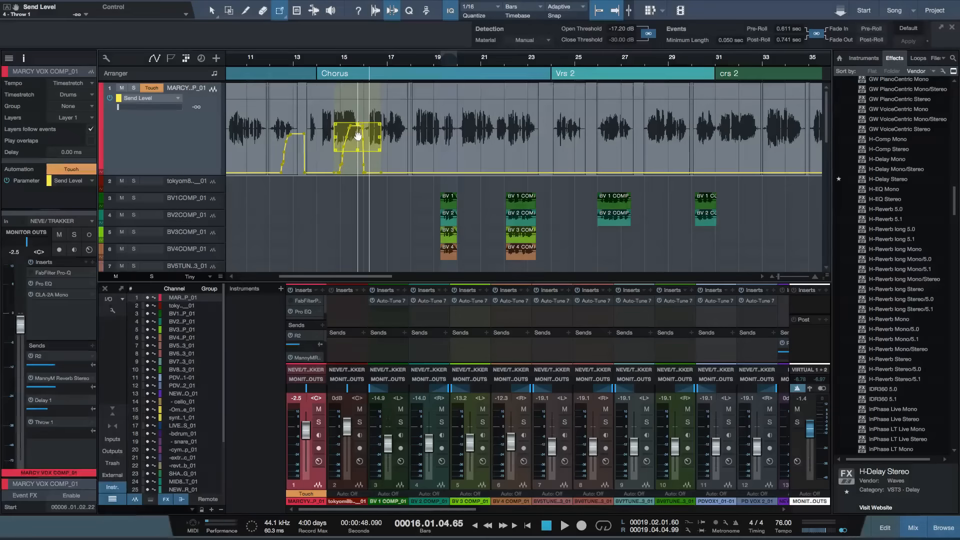
{"action": "left_click", "coordinate": [334, 65]}
{"action": "key", "text": "space"}
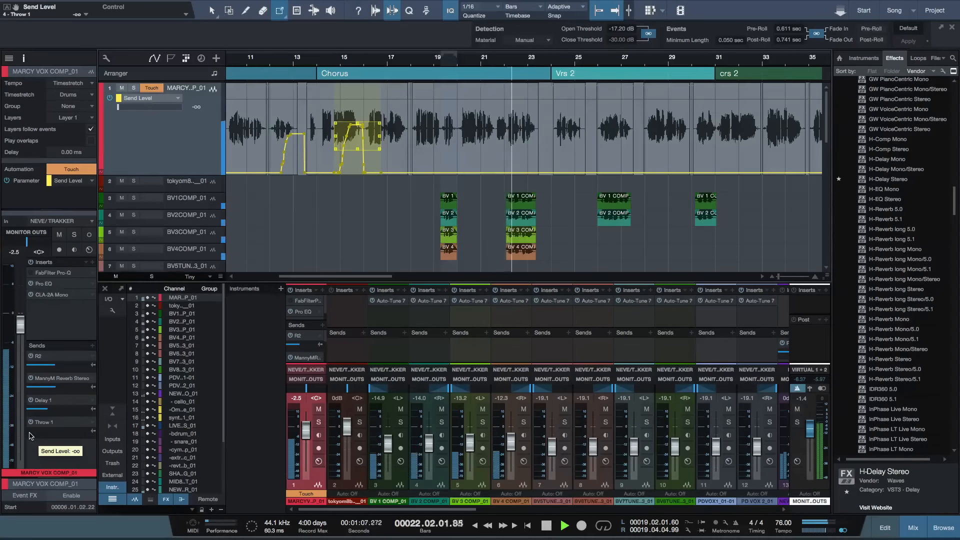
{"action": "left_click_drag", "start_coordinate": [32, 435], "coordinate": [51, 431]}
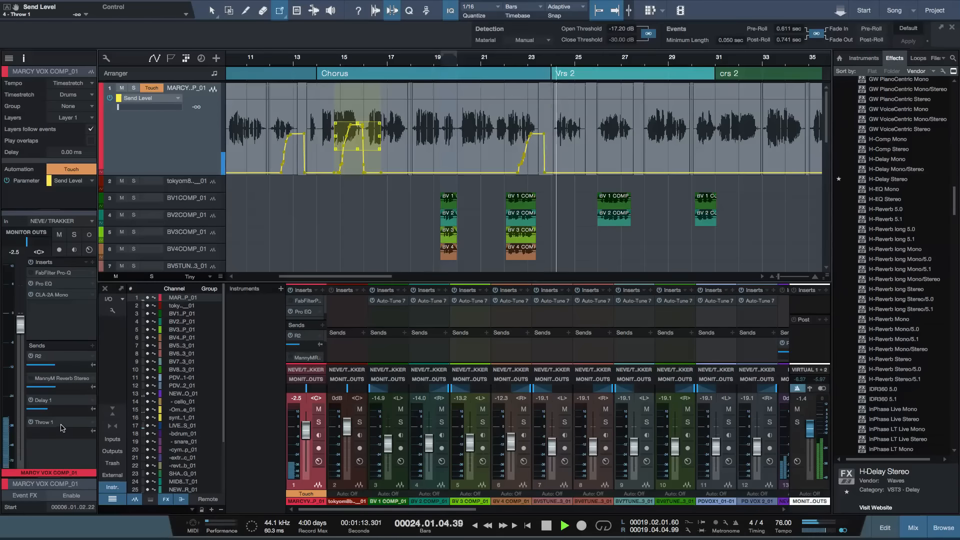
{"action": "key", "text": "space"}
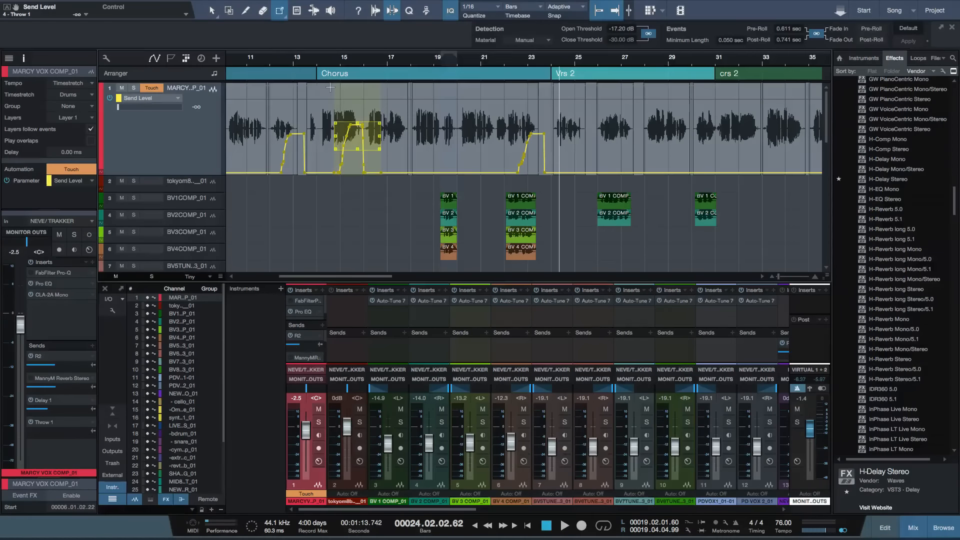
Step: Play from the last beat of bar 30 and record a Throw 1 send level rise around bar 32 in the second chorus, returning to minus infinity
{"action": "scroll", "coordinate": [331, 103], "scroll_direction": "right", "scroll_amount": 3}
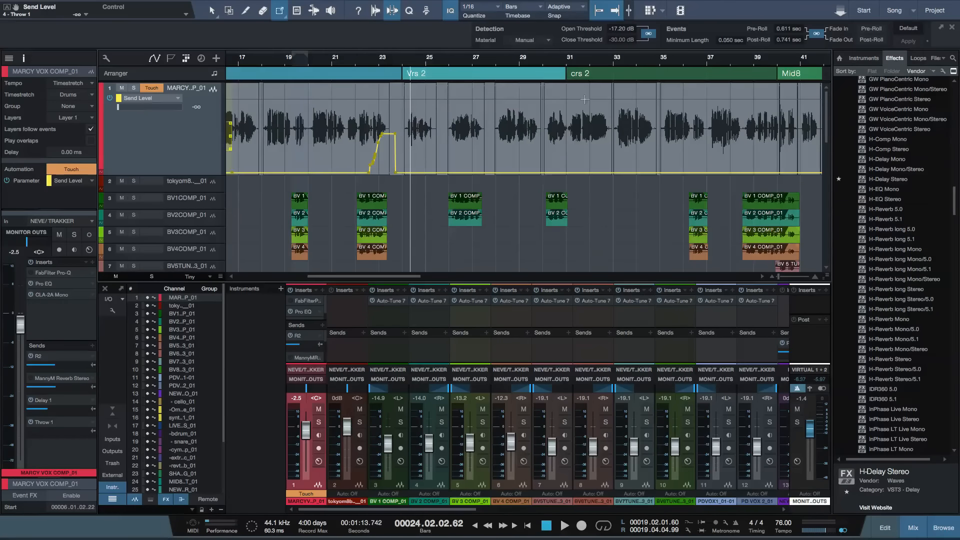
{"action": "scroll", "coordinate": [585, 100], "scroll_direction": "right", "scroll_amount": 2}
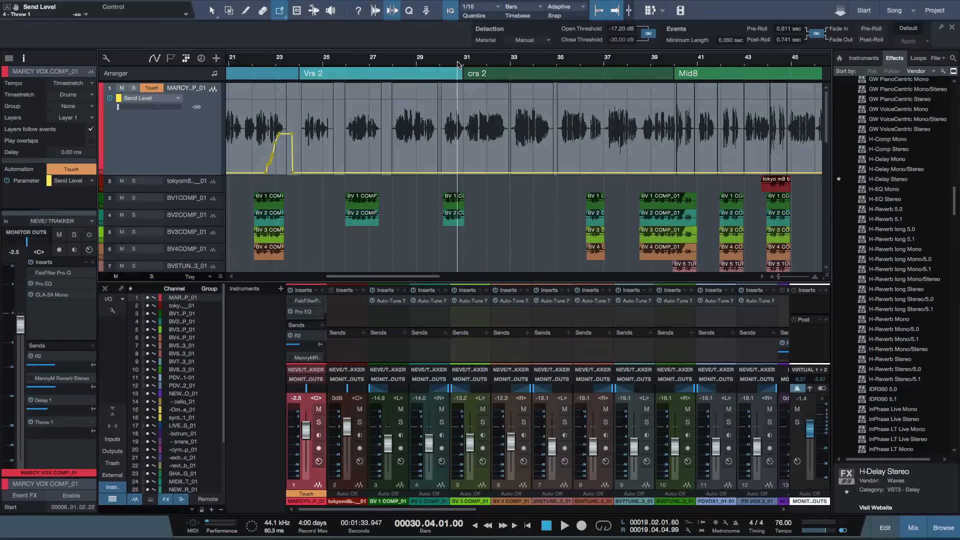
{"action": "key", "text": "space"}
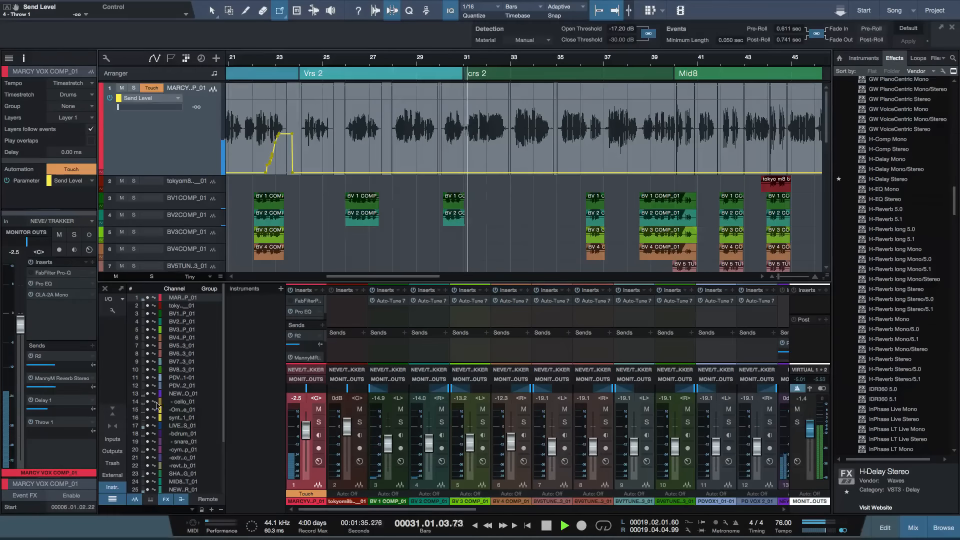
{"action": "left_click_drag", "start_coordinate": [31, 433], "coordinate": [56, 432]}
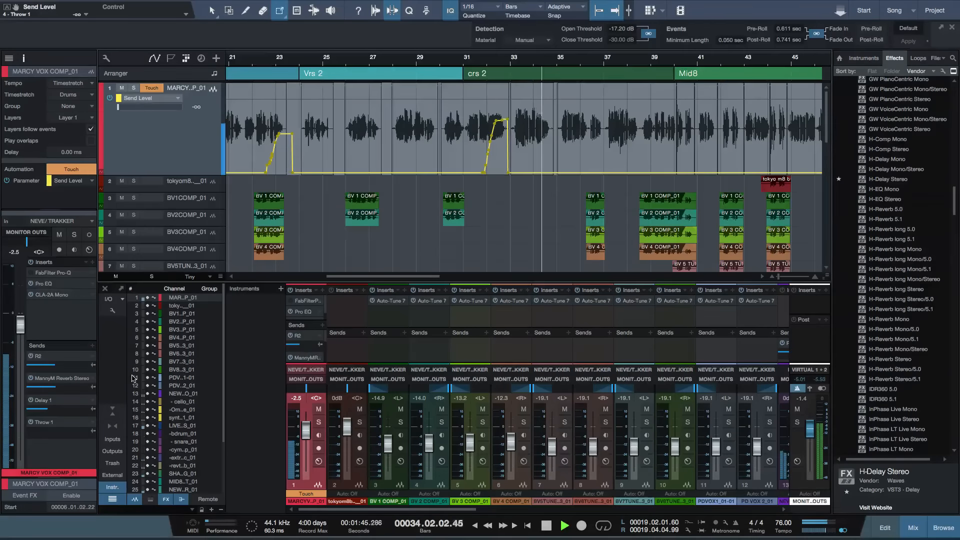
{"action": "left_click", "coordinate": [461, 65]}
{"action": "key", "text": "space"}
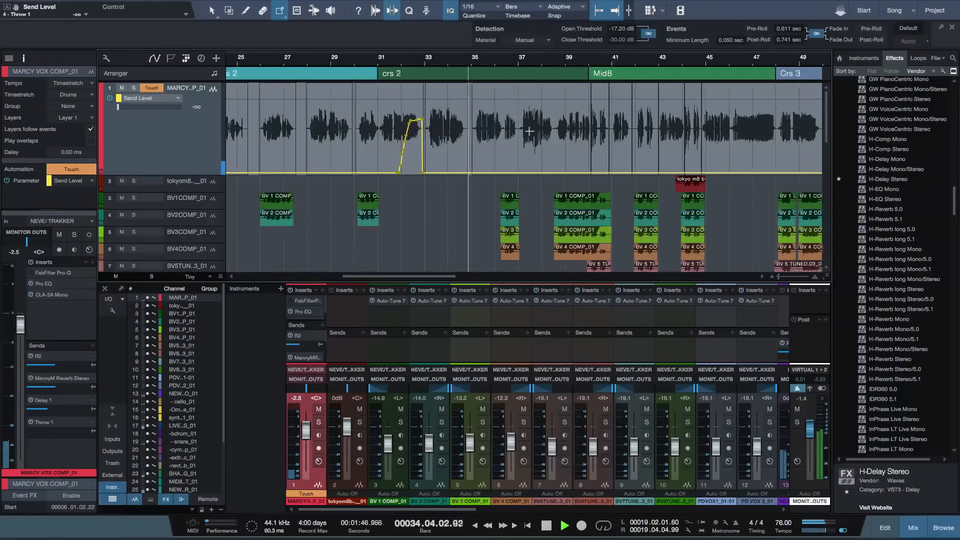
{"action": "key", "text": "space"}
Step: Play from the last beat of bar 47 and record a Throw 1 send level rise around bar 49 in the third chorus, returning to minus infinity
{"action": "scroll", "coordinate": [550, 110], "scroll_direction": "right", "scroll_amount": 2}
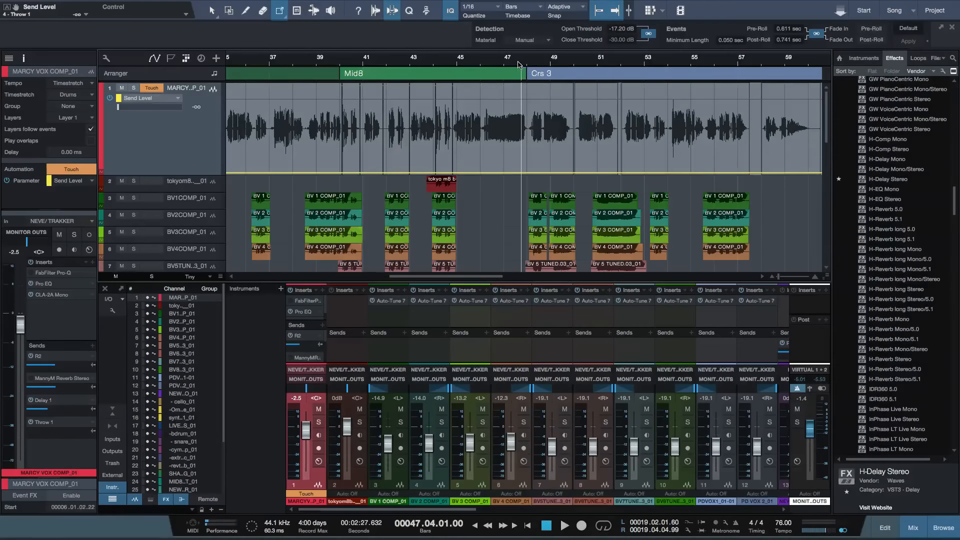
{"action": "key", "text": "space"}
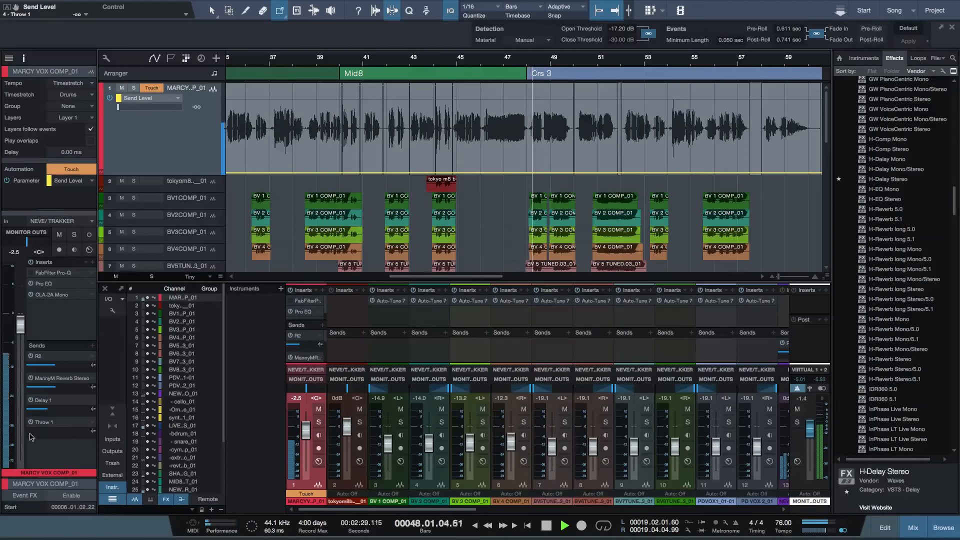
{"action": "mouse_move", "coordinate": [30, 435]}
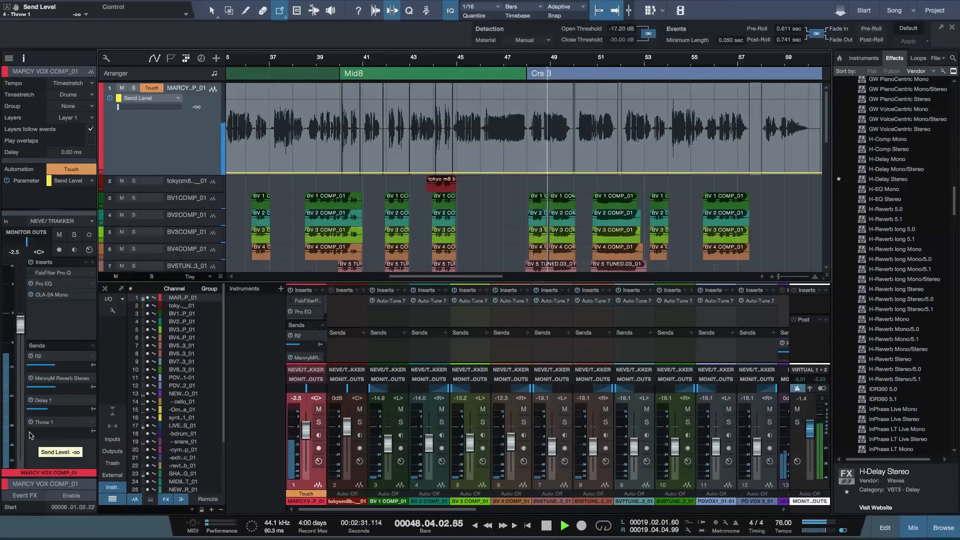
{"action": "left_click_drag", "start_coordinate": [30, 435], "coordinate": [55, 435]}
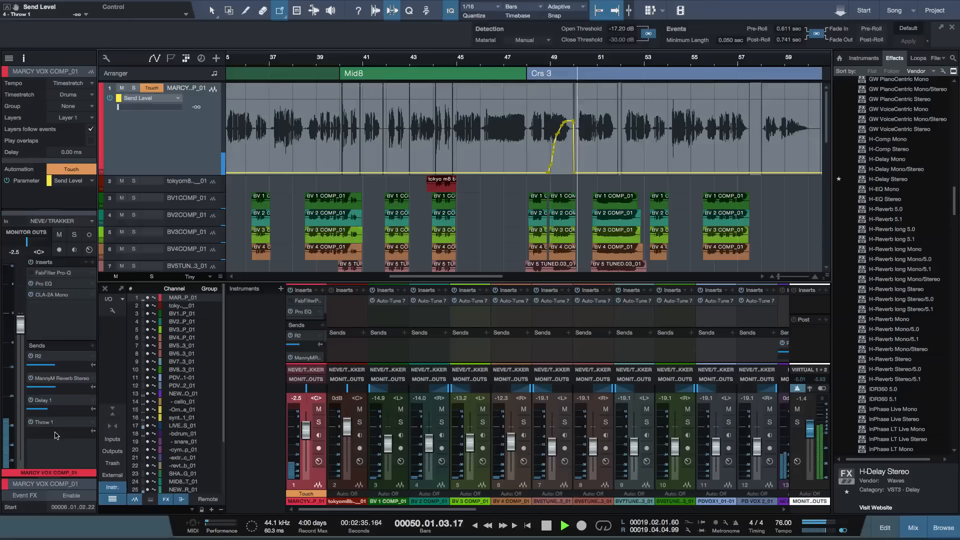
{"action": "key", "text": "space"}
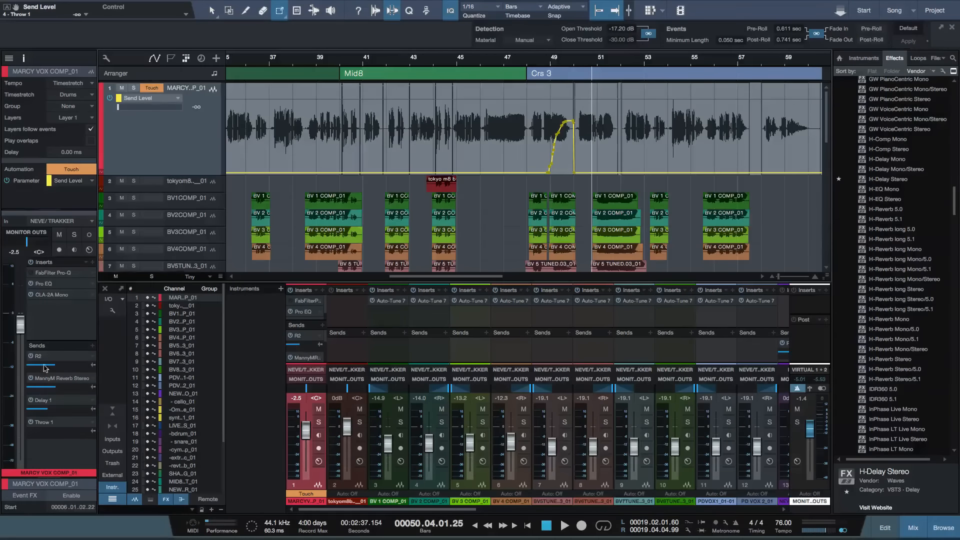
Step: Play from the middle of bar 52 and record a Throw 1 send level rise across bar 53, returning to minus infinity
{"action": "scroll", "coordinate": [631, 116], "scroll_direction": "right", "scroll_amount": 5}
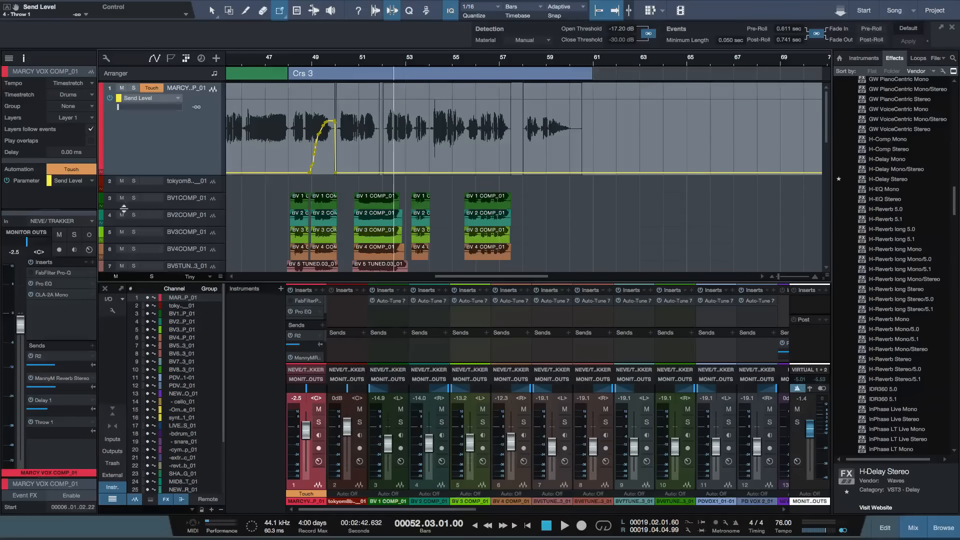
{"action": "key", "text": "space"}
{"action": "mouse_move", "coordinate": [33, 435]}
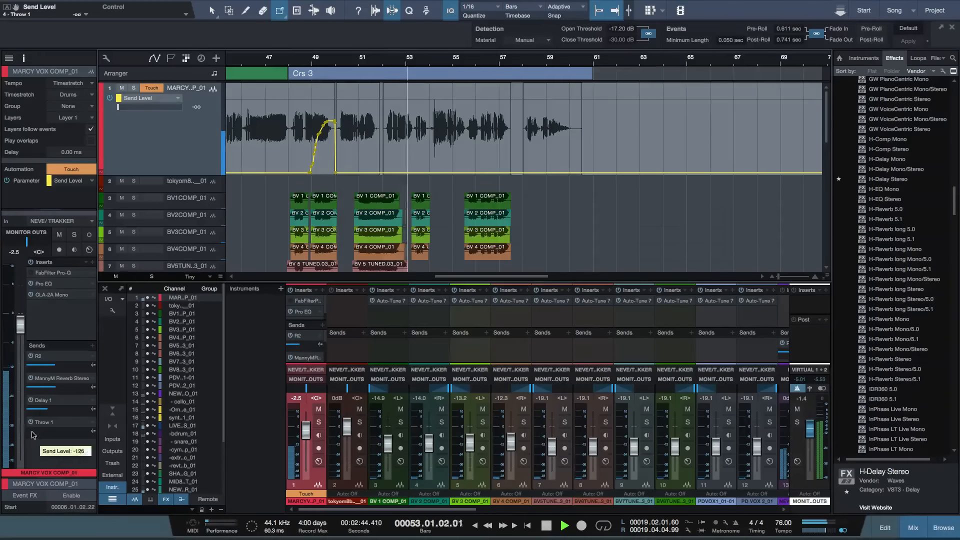
{"action": "left_click_drag", "start_coordinate": [33, 435], "coordinate": [68, 435]}
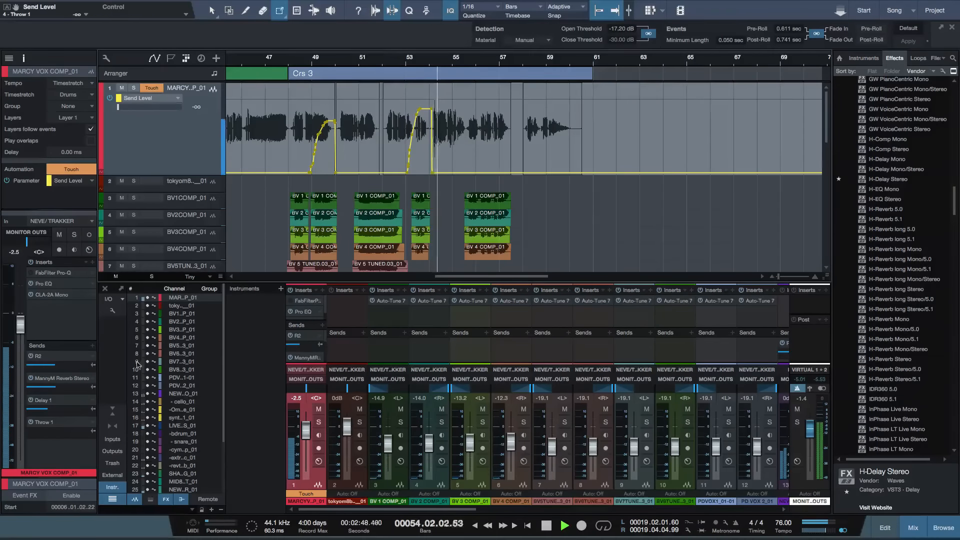
{"action": "key", "text": "space"}
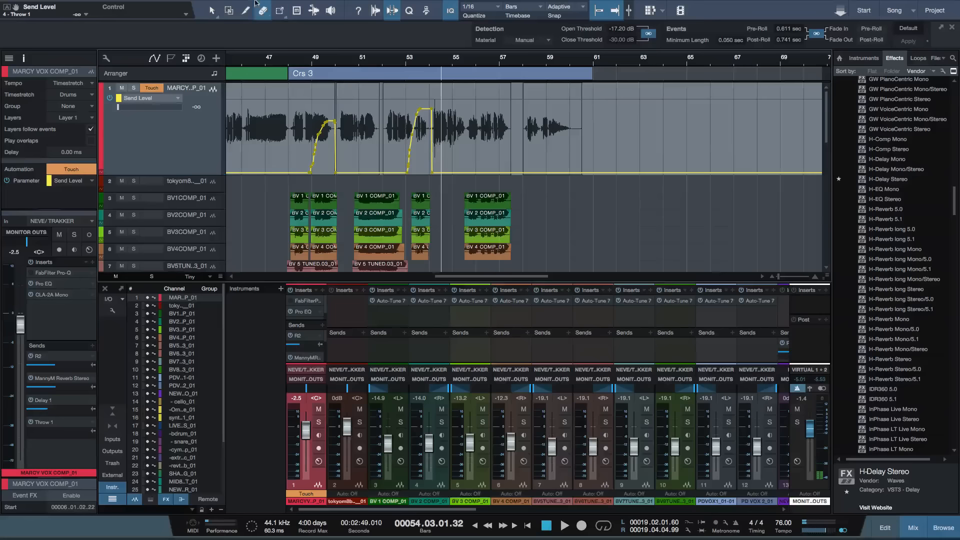
Step: Select the automation points of the bar 53 send level rise with the Arrow tool and delete them
{"action": "left_click", "coordinate": [212, 10]}
{"action": "left_click_drag", "start_coordinate": [408, 103], "coordinate": [435, 160]}
{"action": "key", "text": "Delete"}
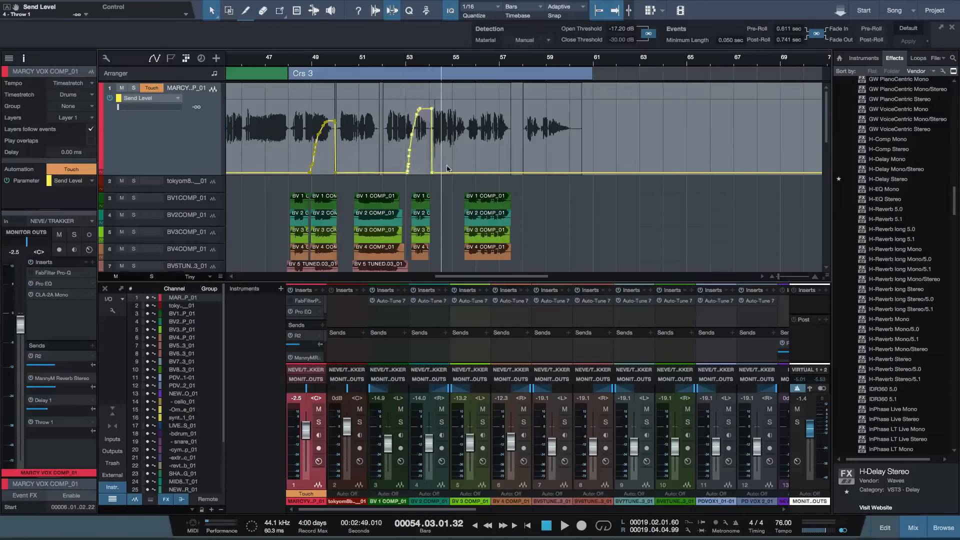